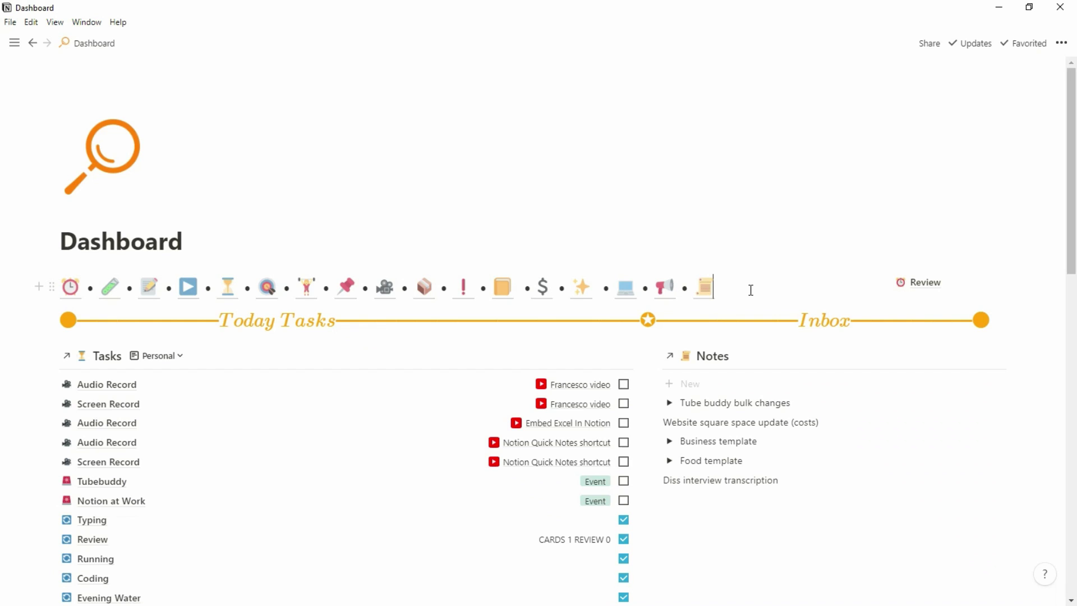
Look through the Dashboard's Today Tasks, Inbox notes and Events calendar down to the end of the page
scroll(751, 290, "down", 2)
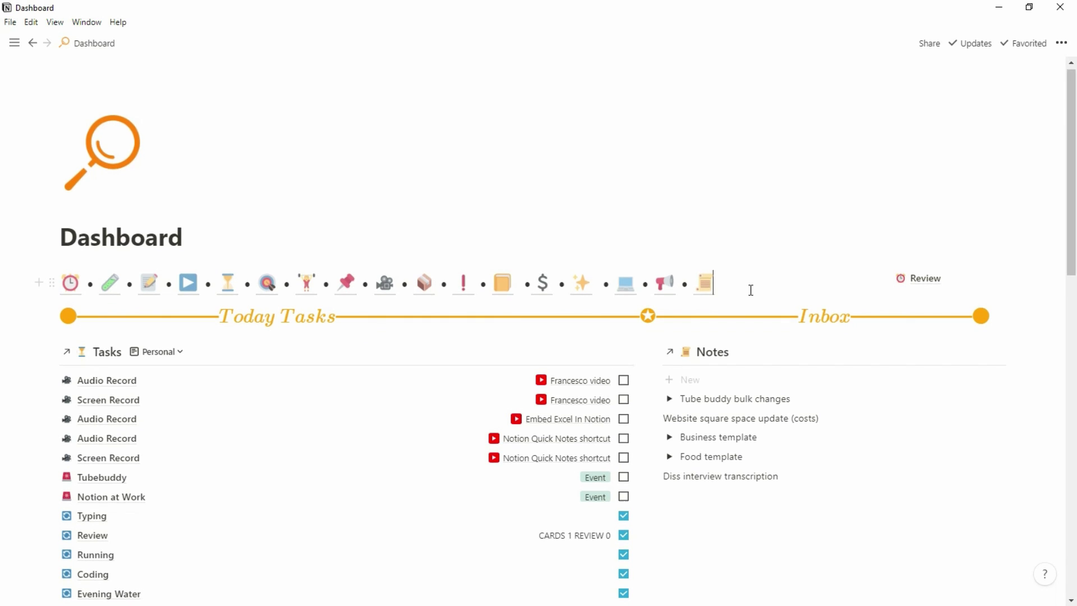
scroll(750, 290, "down", 1)
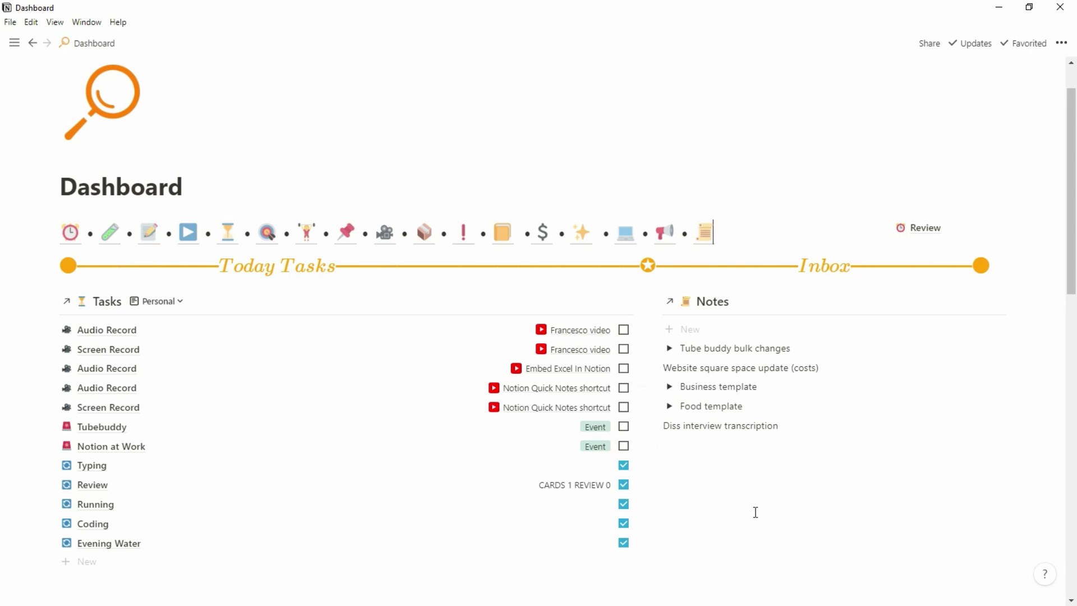
scroll(756, 513, "down", 5)
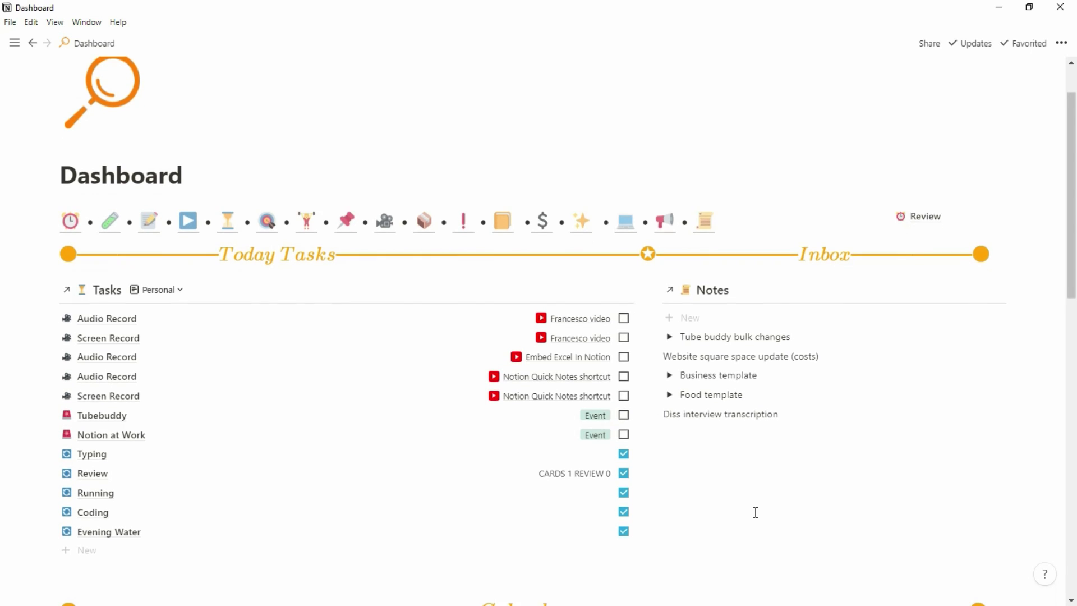
scroll(756, 512, "down", 1)
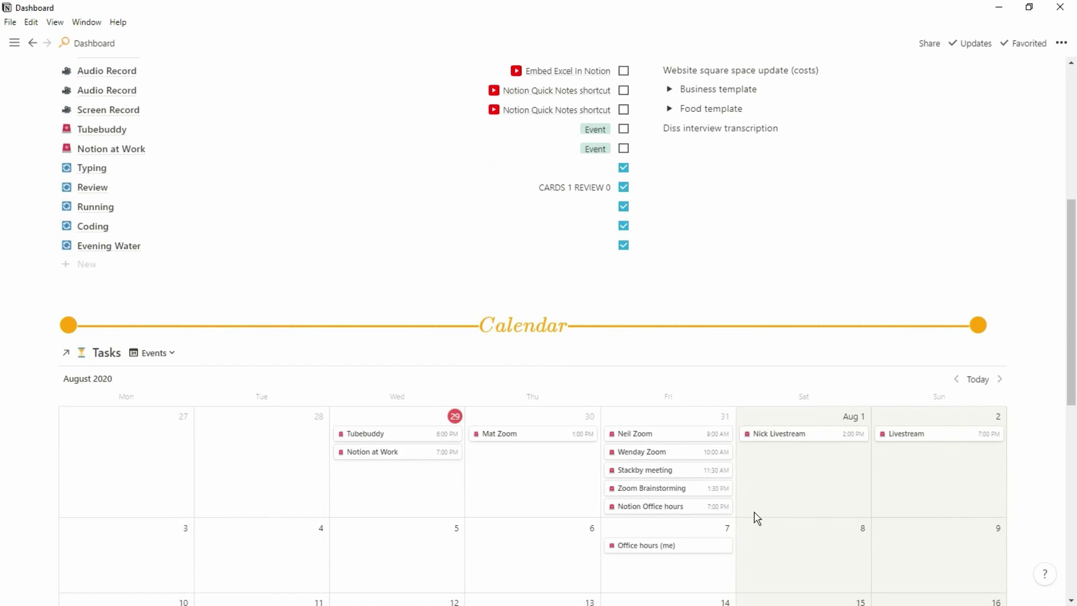
scroll(757, 517, "down", 3)
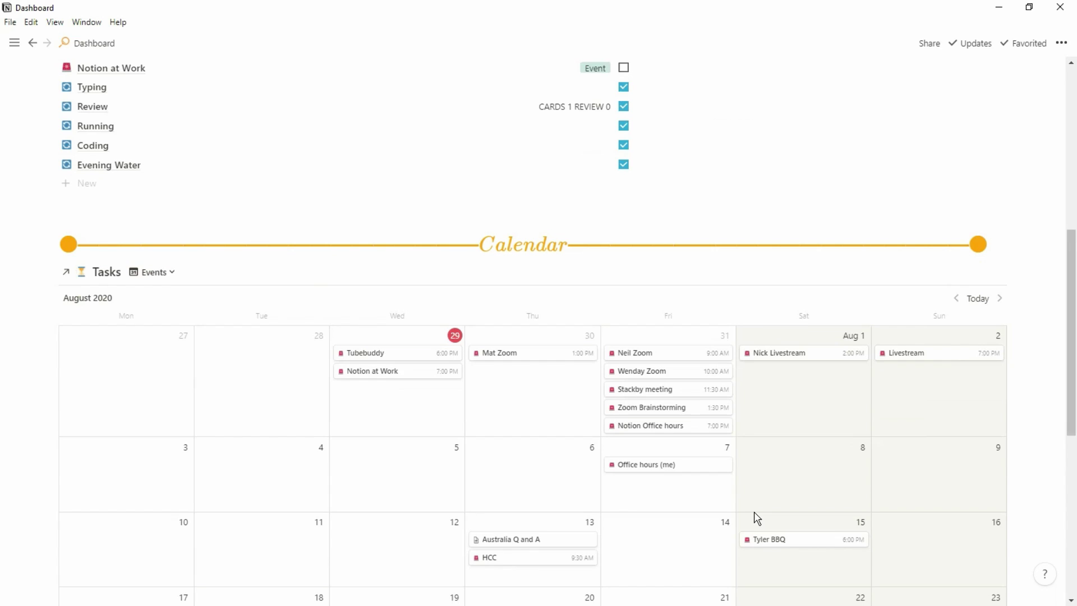
scroll(758, 518, "down", 1)
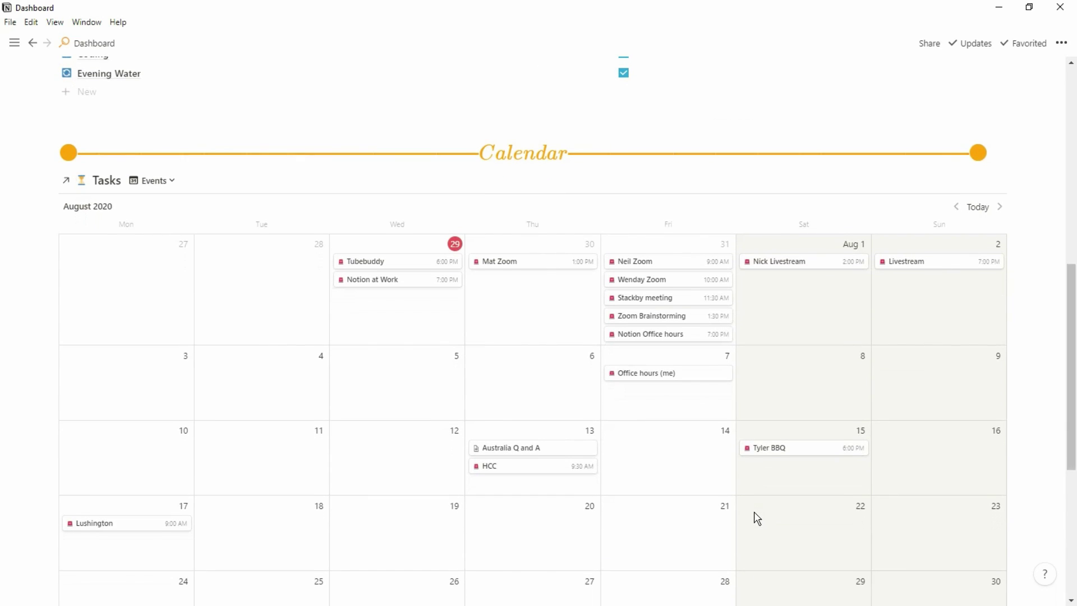
scroll(757, 518, "down", 1)
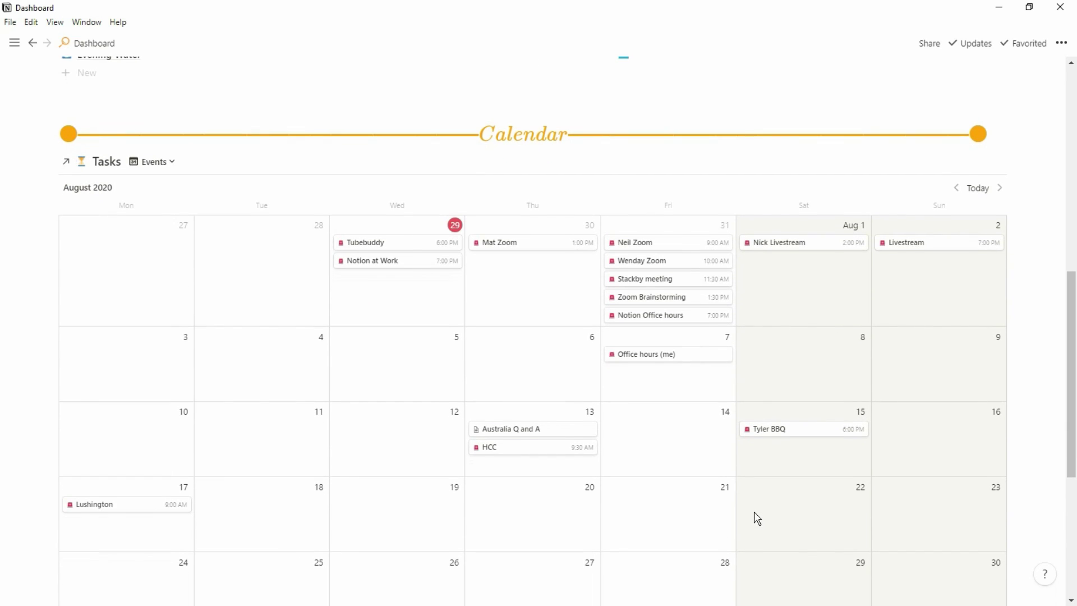
scroll(757, 519, "down", 1)
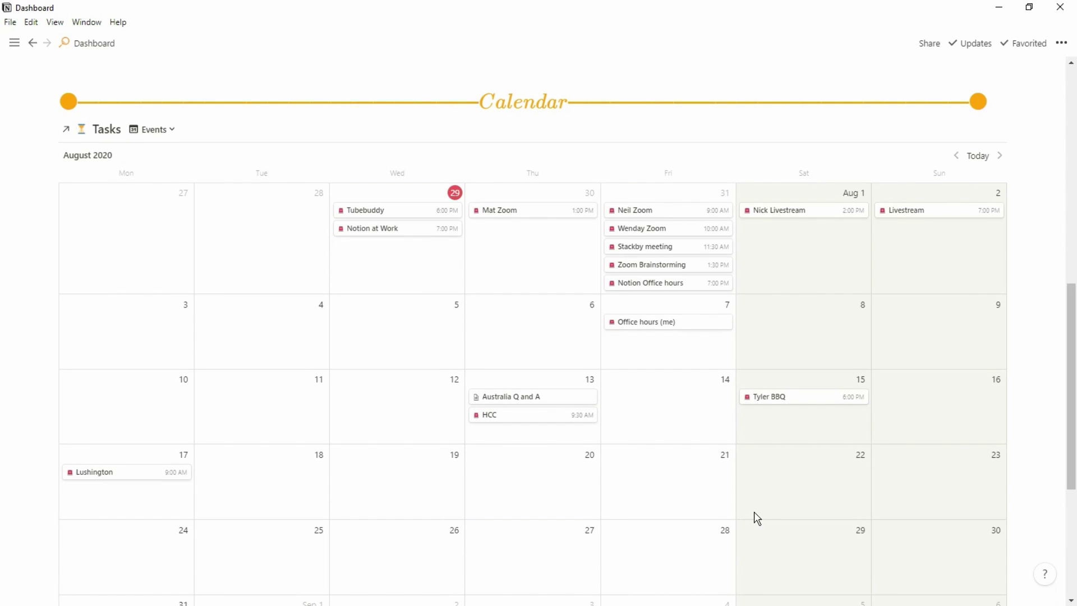
scroll(758, 518, "down", 1)
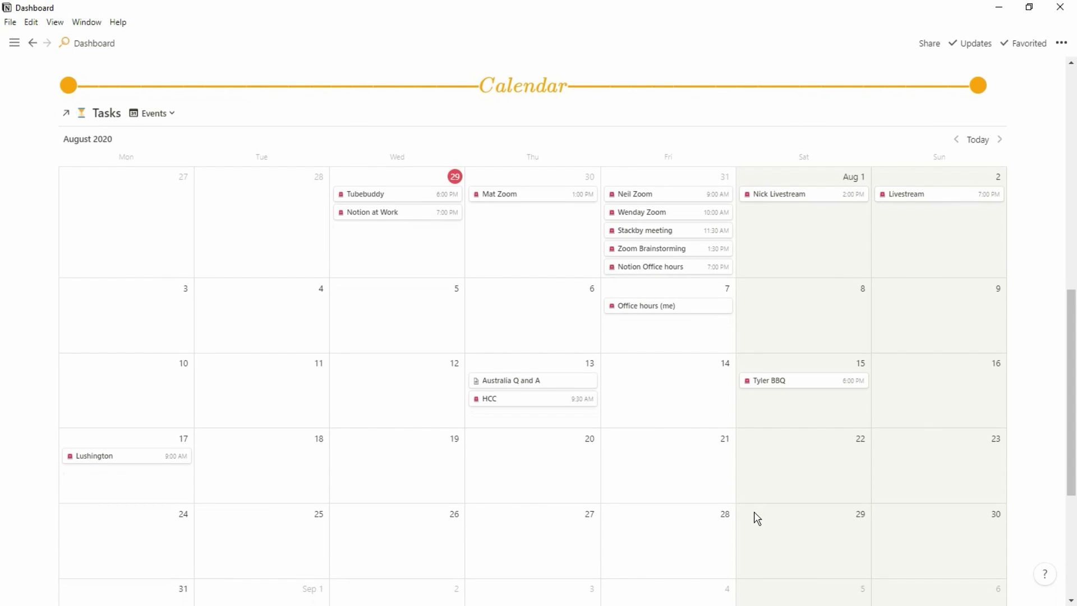
scroll(758, 518, "down", 3)
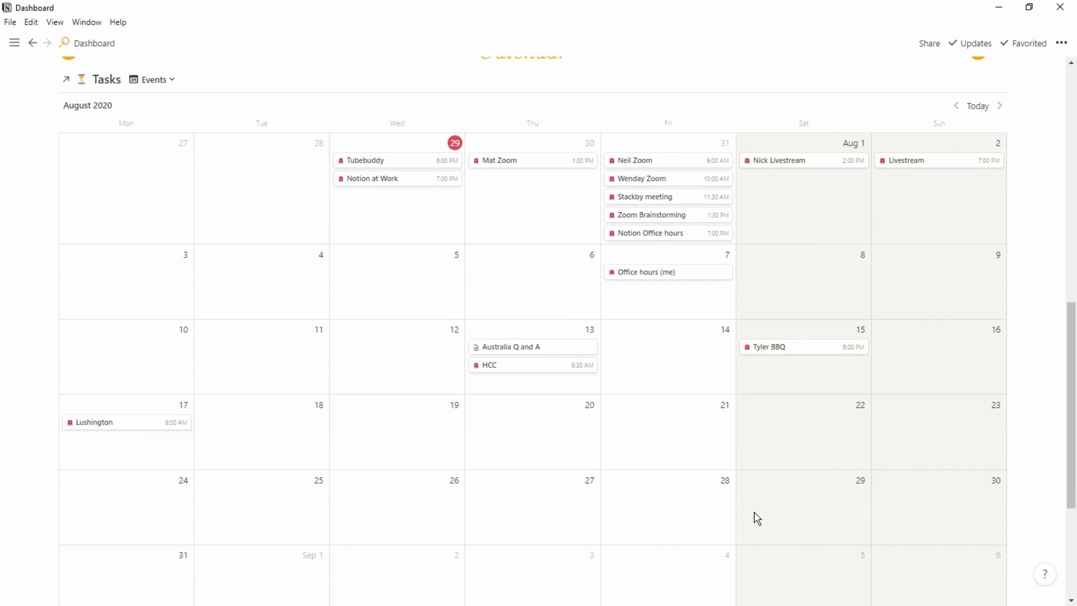
scroll(758, 519, "down", 1)
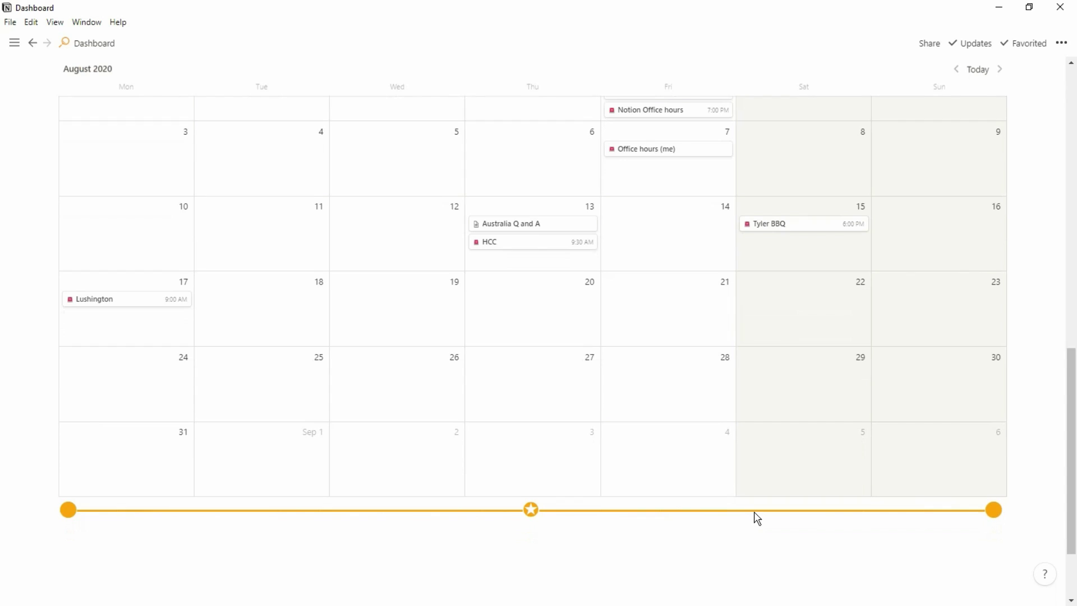
Go back up from the calendar to the Dashboard's icon links, Today Tasks and Inbox sections
scroll(756, 513, "up", 3)
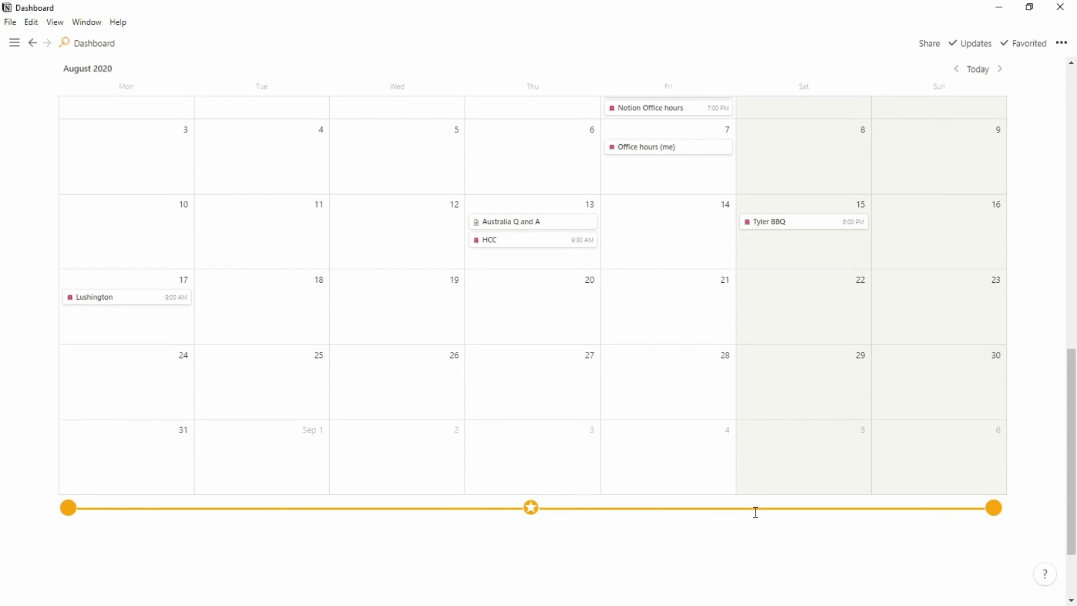
scroll(756, 512, "up", 1)
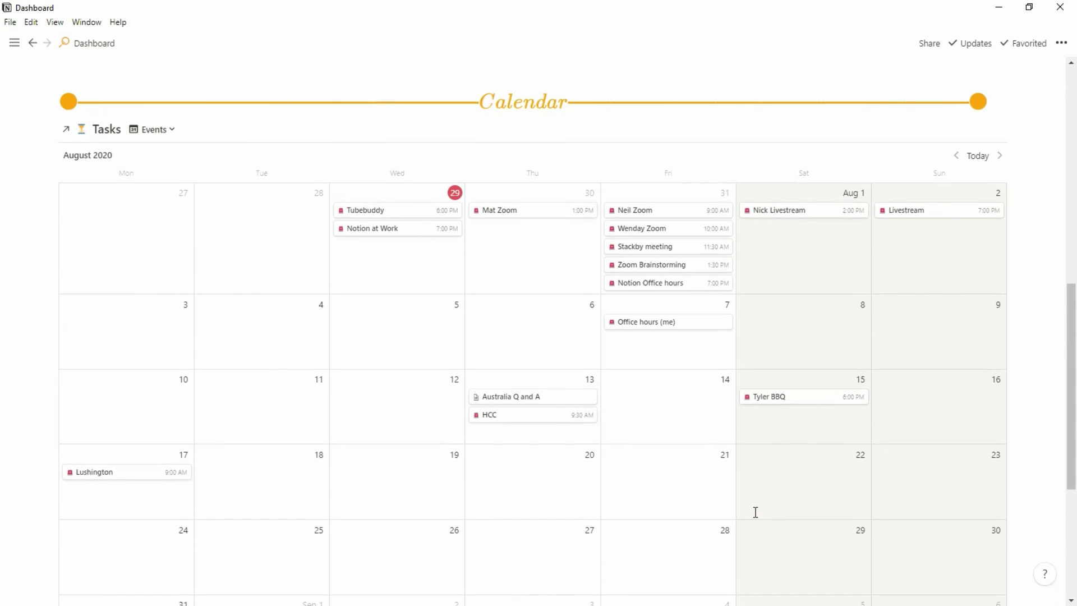
scroll(757, 519, "up", 4)
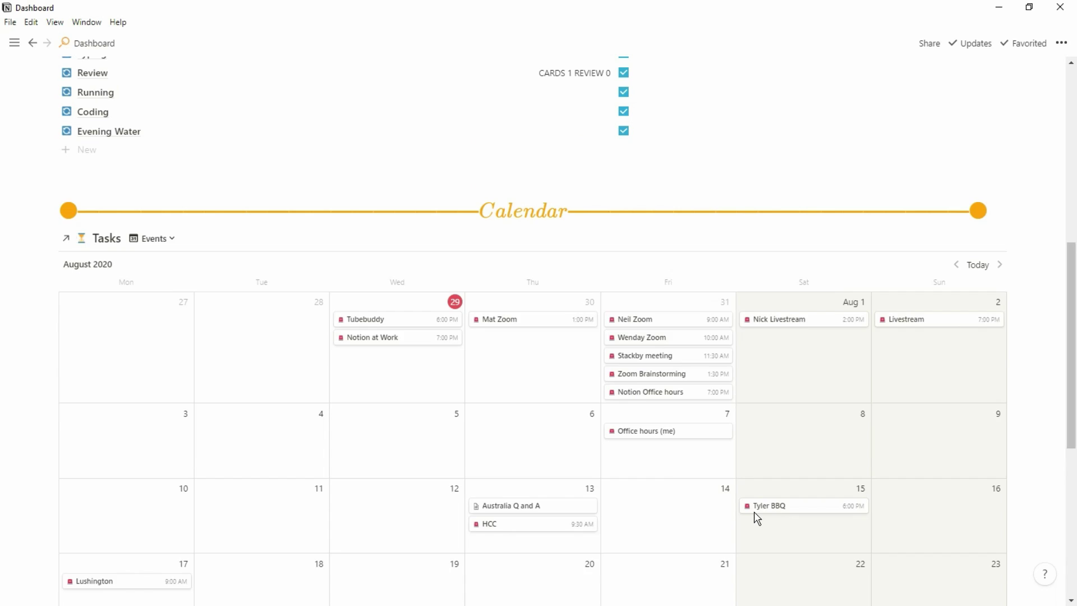
scroll(757, 518, "up", 5)
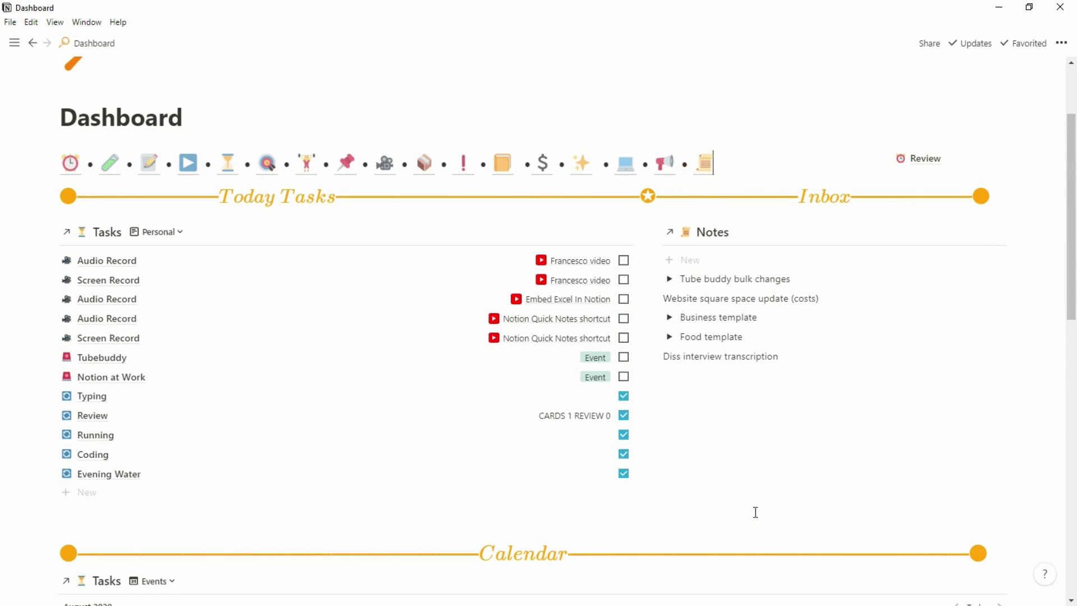
scroll(756, 513, "up", 1)
scroll(755, 513, "up", 1)
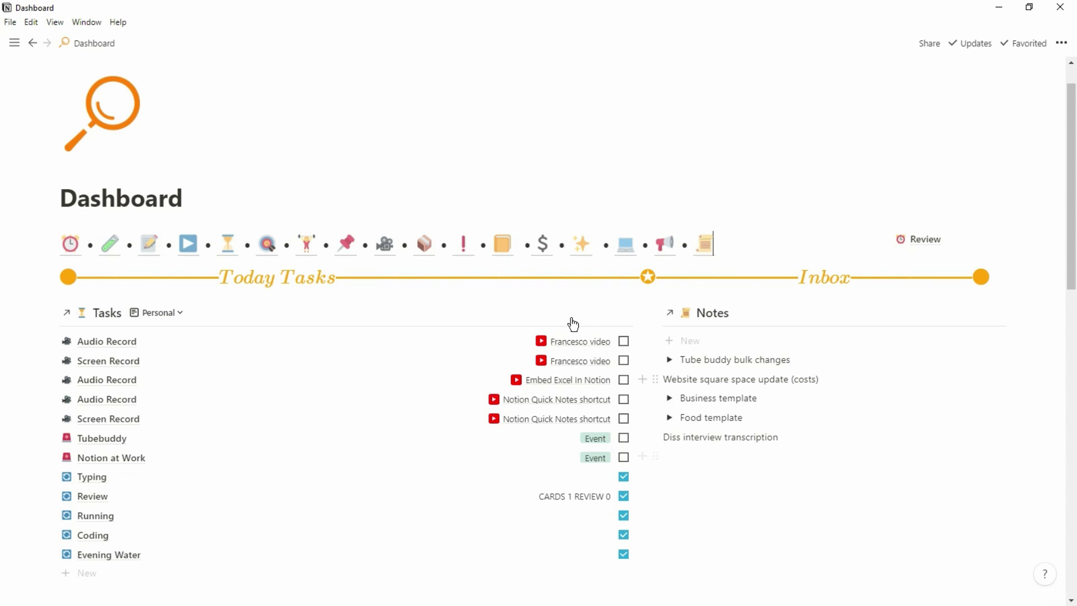
left_click(276, 259)
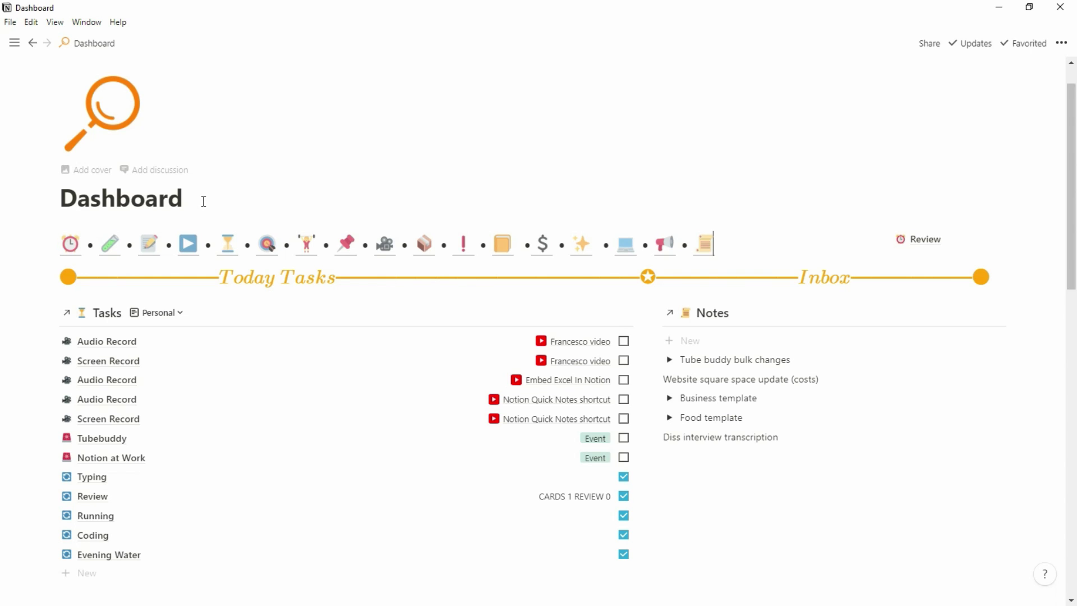
View the favourited personal profile and Notion Livestream pages, and return to the Dashboard with the sidebar hidden
key("ctrl+backslash")
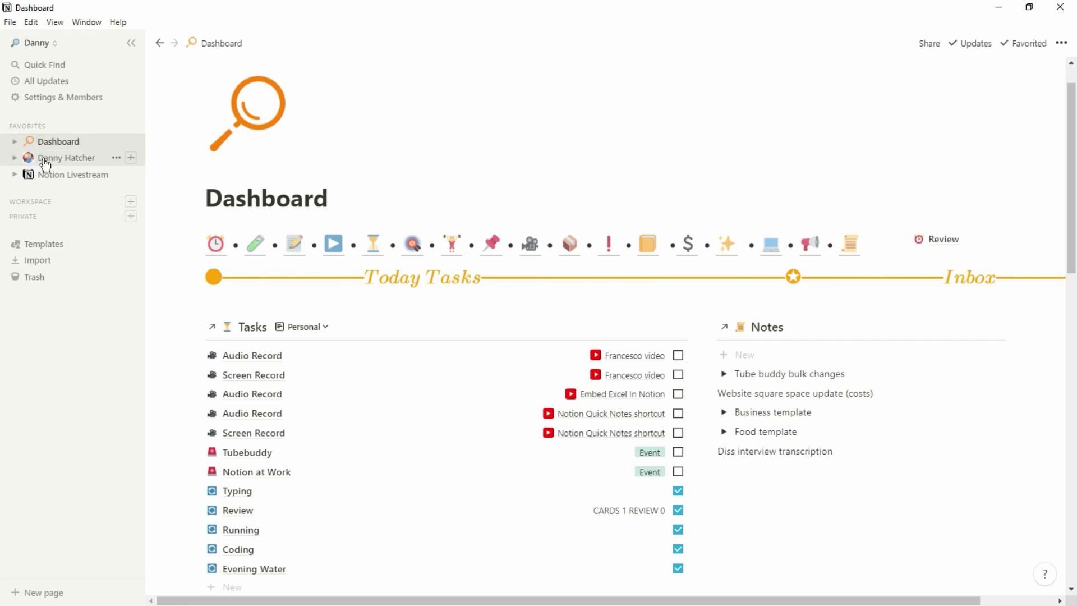
left_click(87, 163)
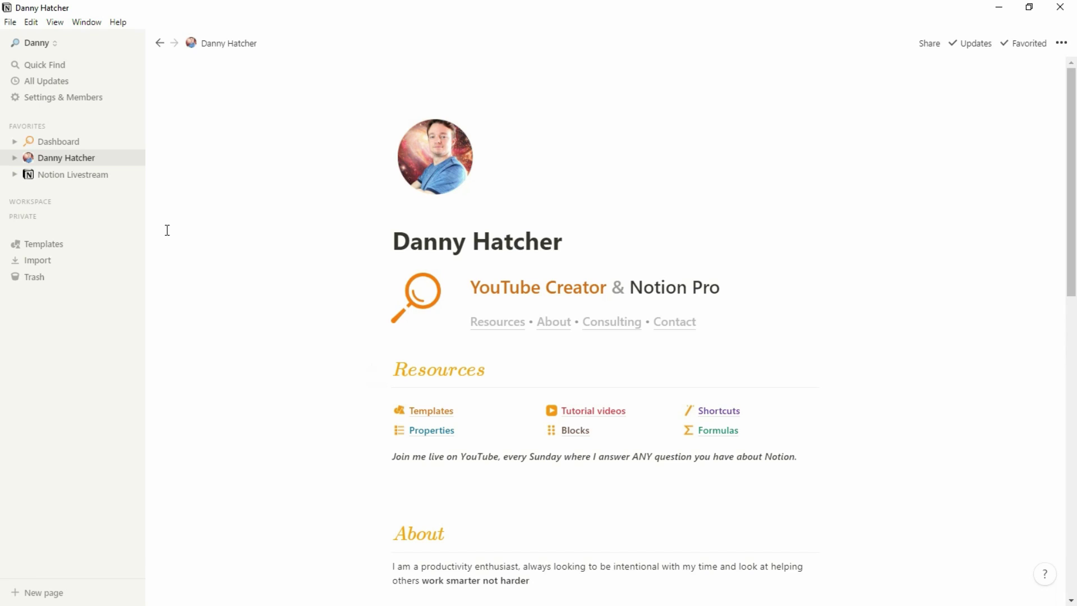
left_click(69, 177)
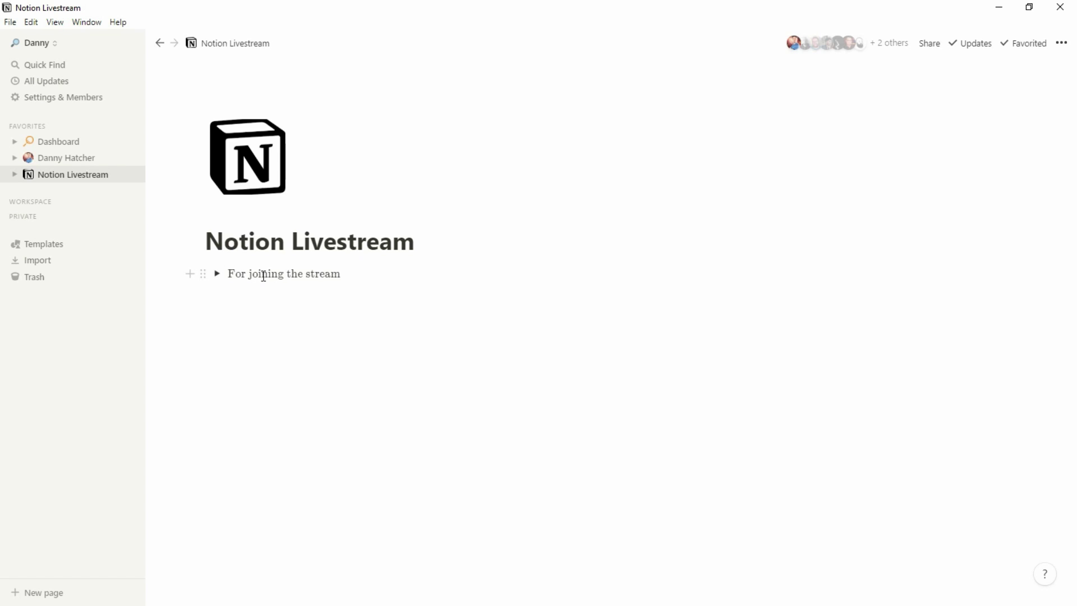
key("ctrl+[")
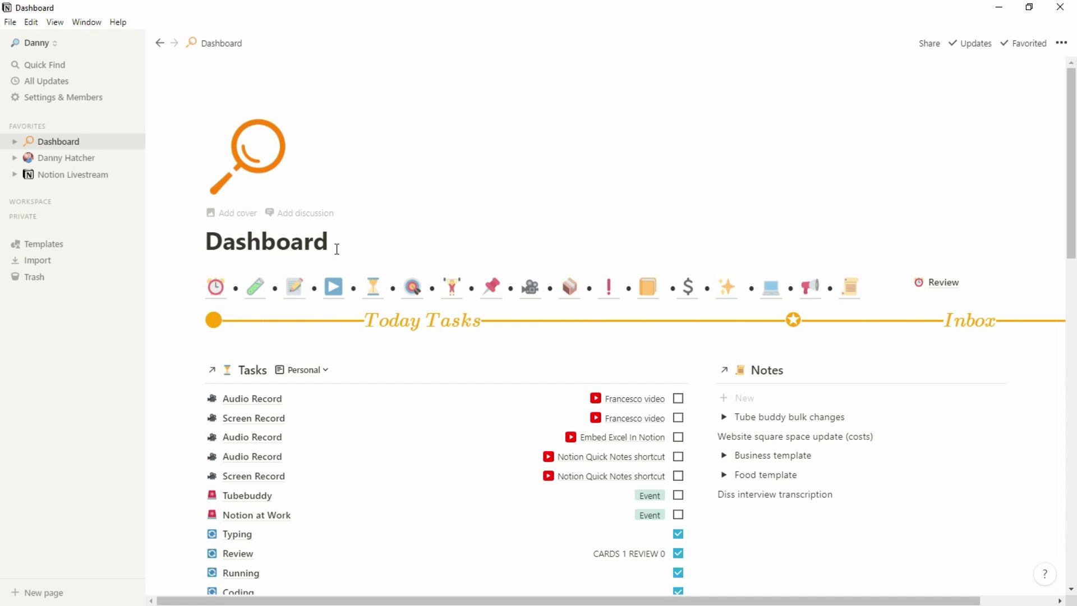
key("ctrl+\\")
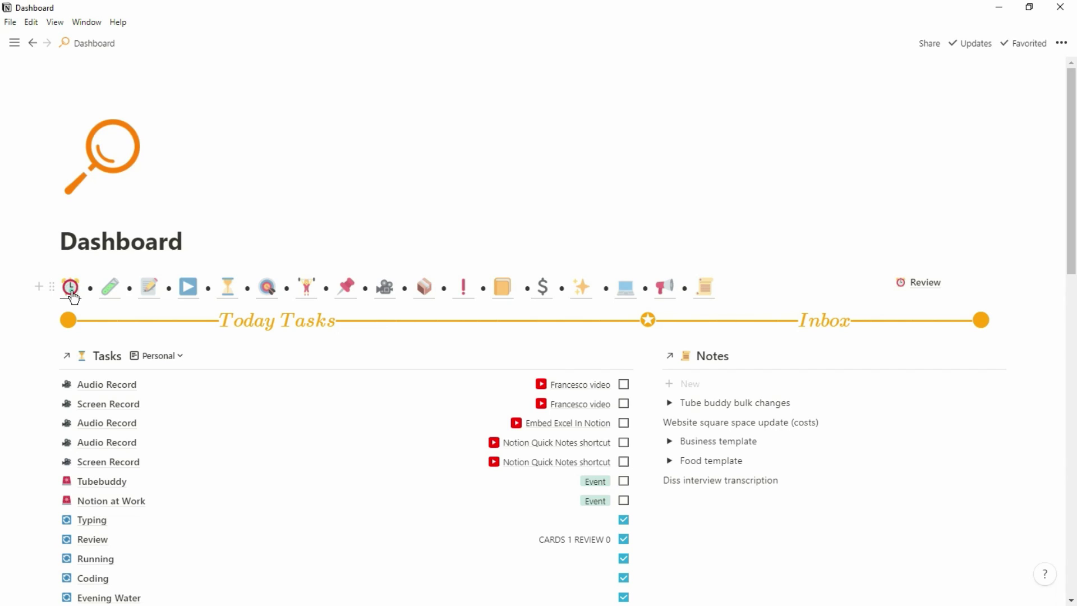
Open the Review page and look through its due flashcards, revision areas and recent notes
left_click(71, 288)
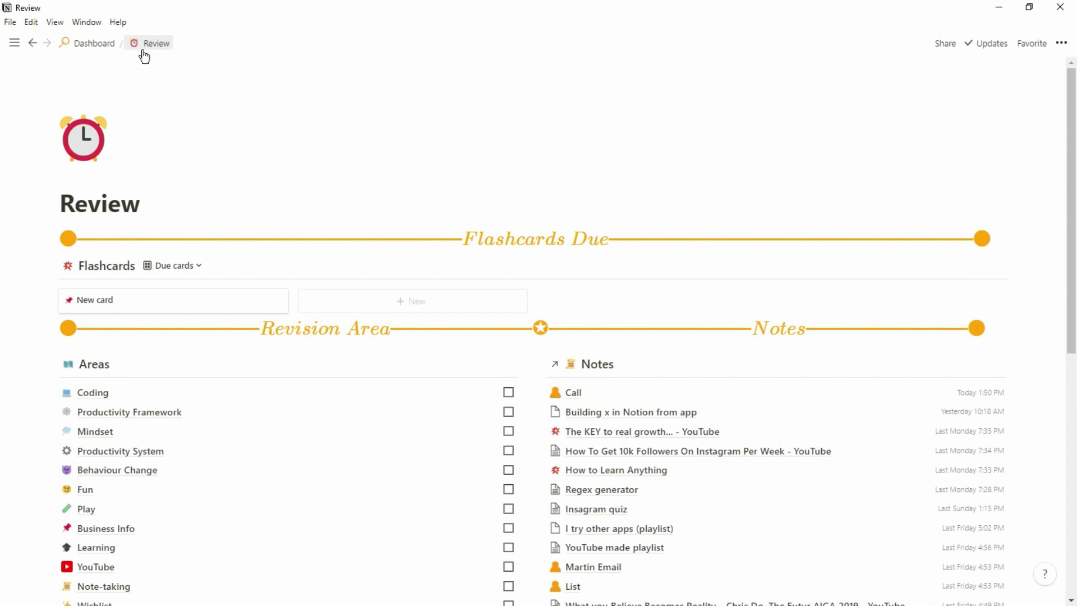
left_click(176, 193)
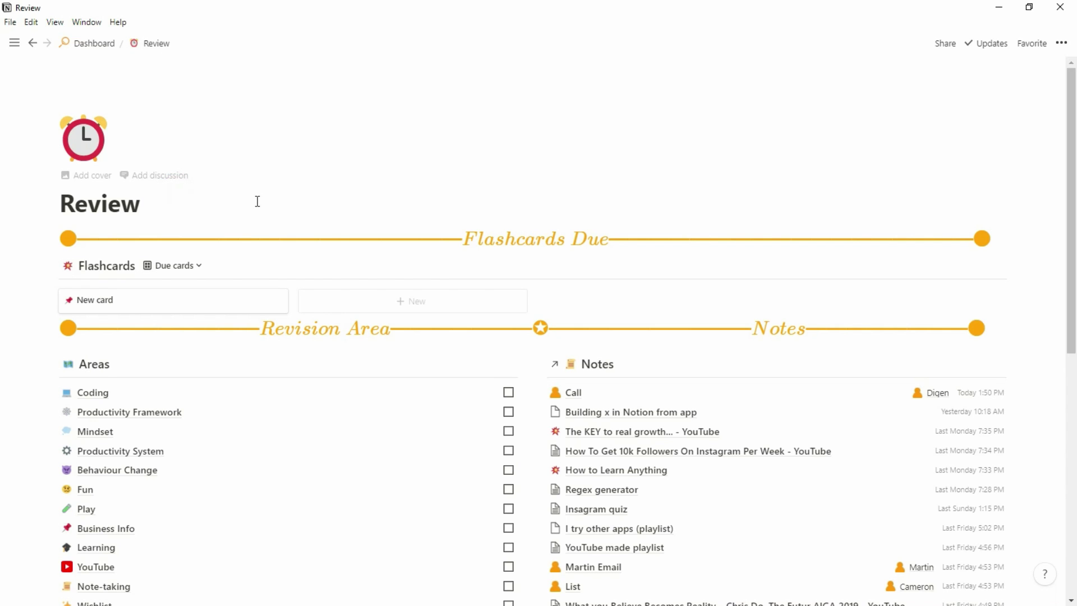
scroll(257, 201, "down", 1)
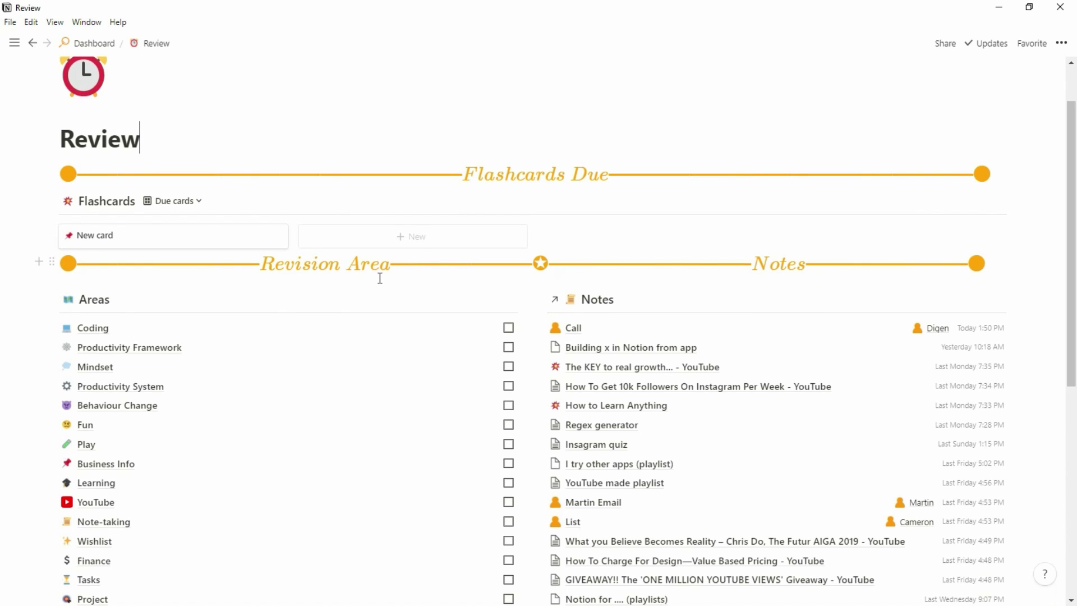
scroll(380, 277, "down", 2)
scroll(380, 283, "down", 2)
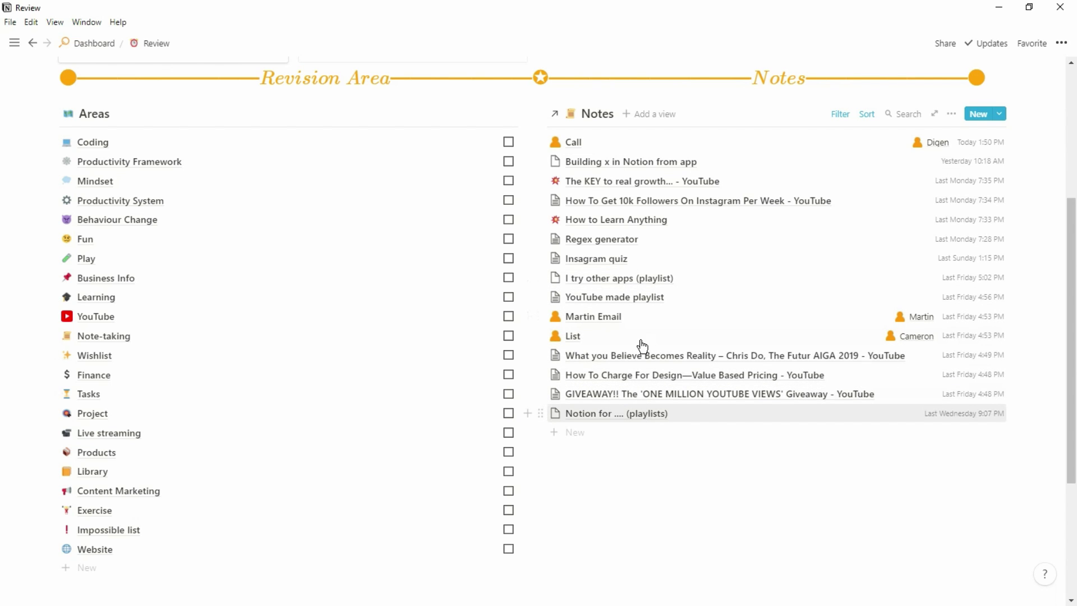
Check the filter settings of the Notes list on the Review page and close them
left_click(841, 118)
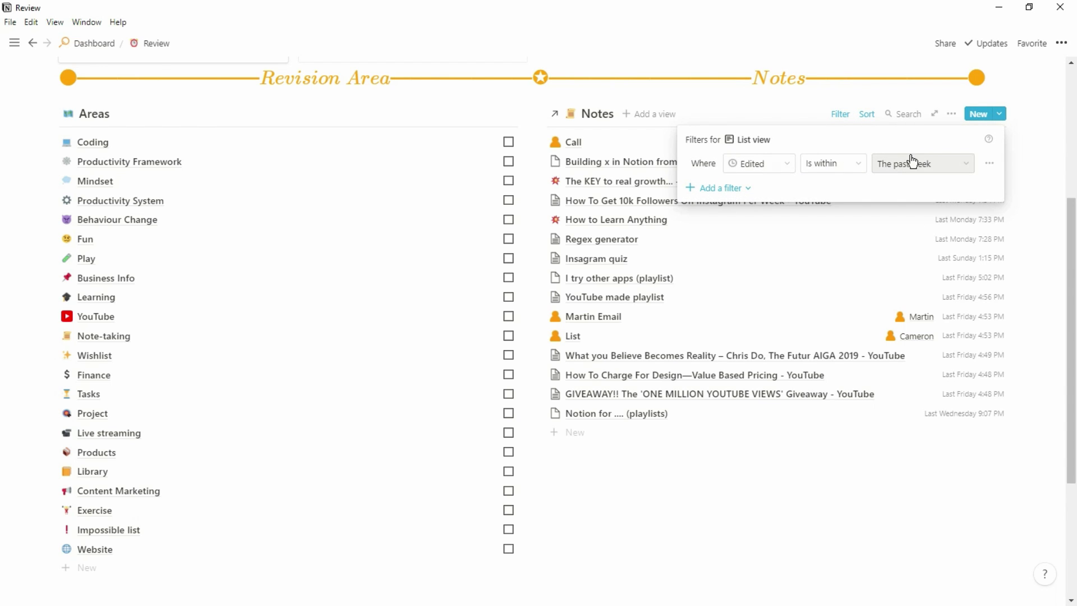
left_click(775, 94)
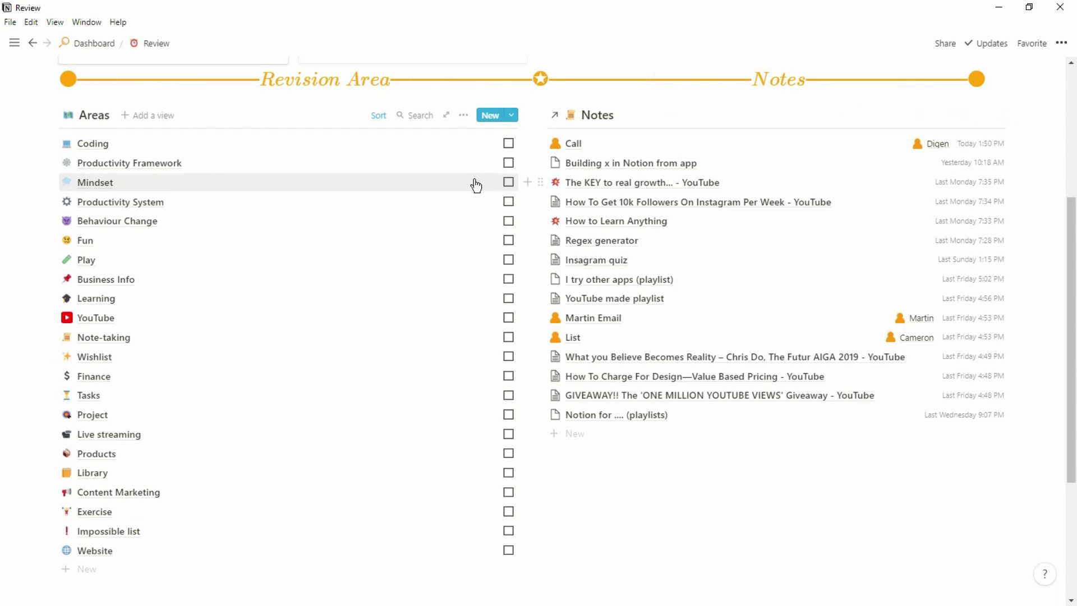
Open the due flashcard New card and examine its properties and available templates
scroll(477, 183, "up", 5)
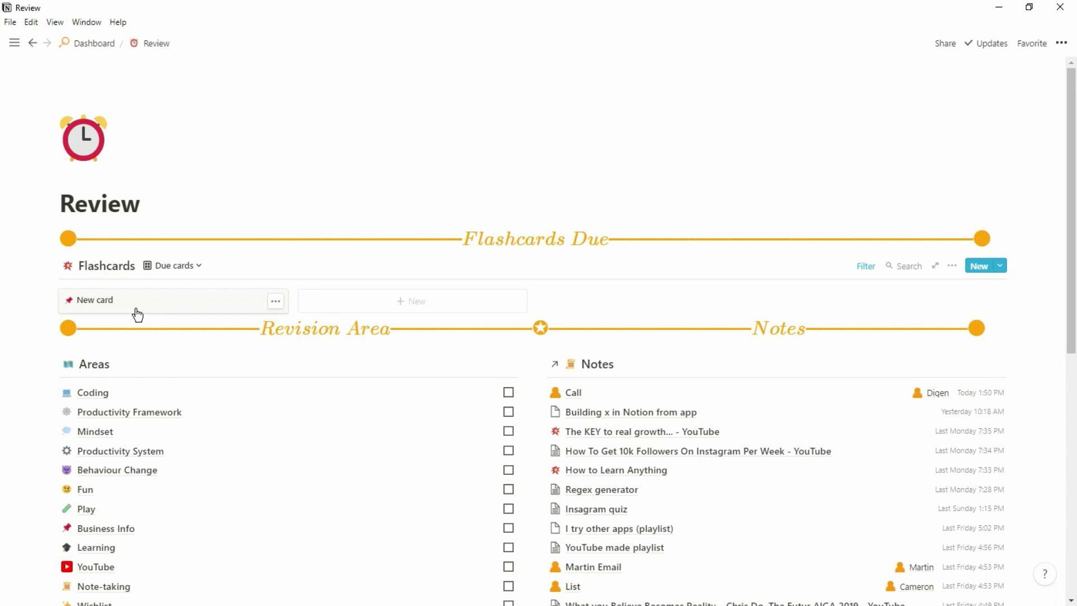
left_click(174, 306)
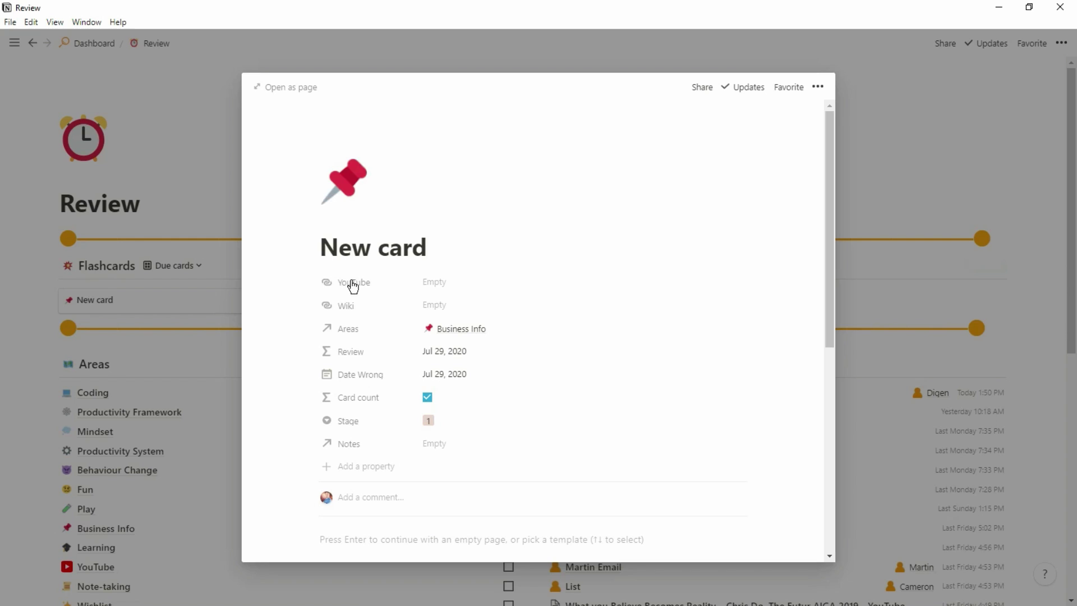
scroll(440, 272, "down", 4)
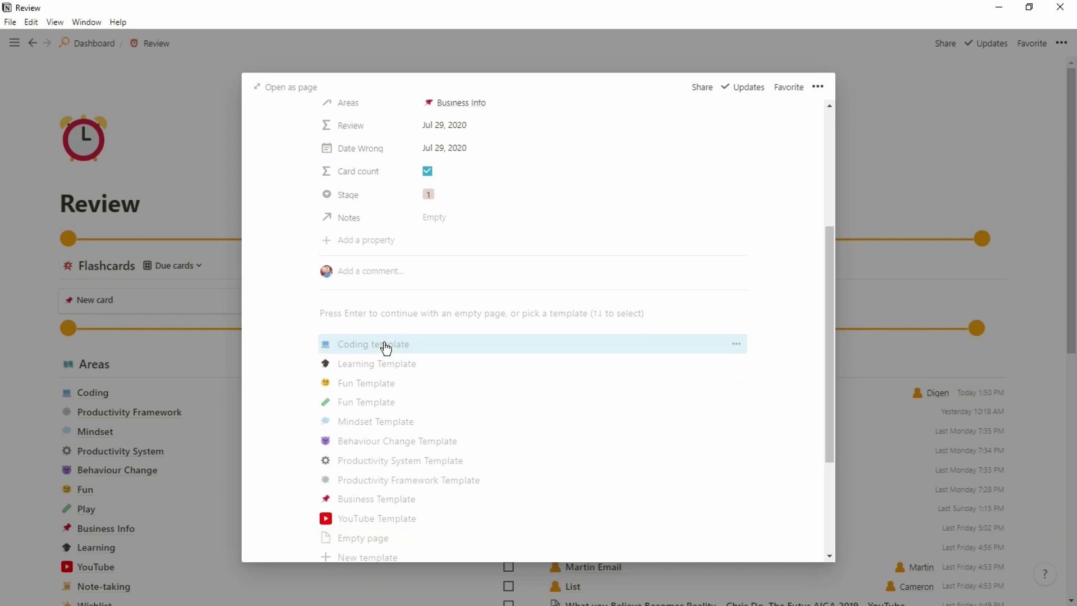
scroll(386, 347, "up", 3)
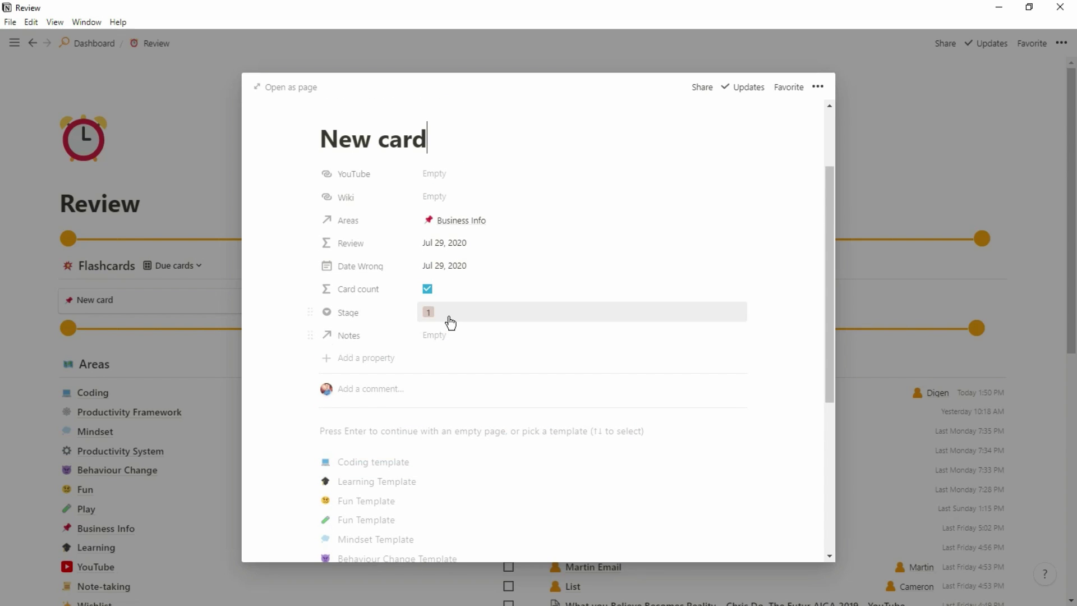
Set the open flashcard's Stage to 2
left_click(449, 314)
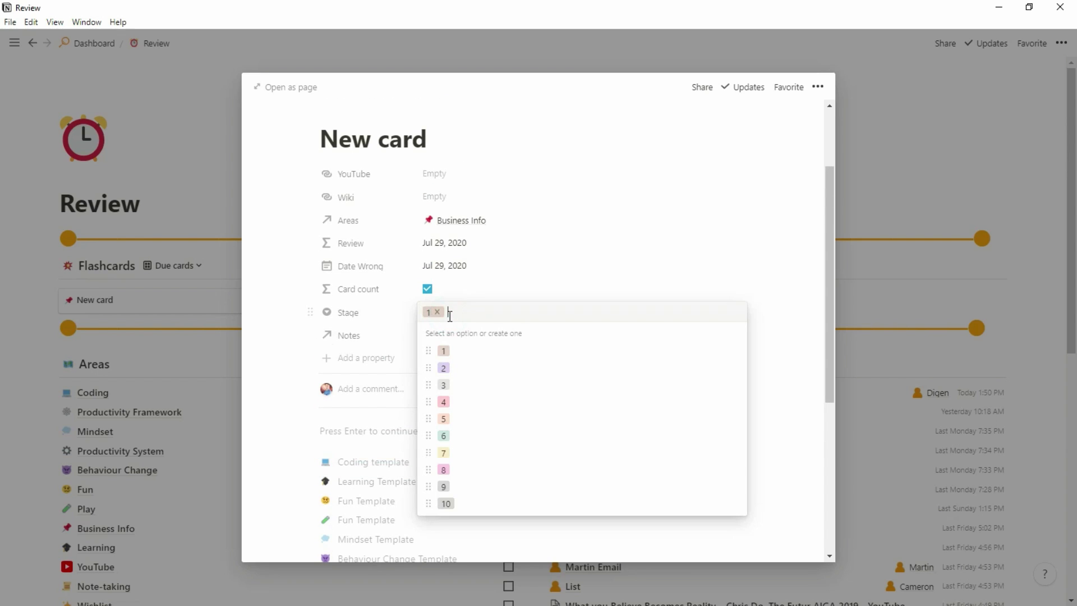
left_click(454, 373)
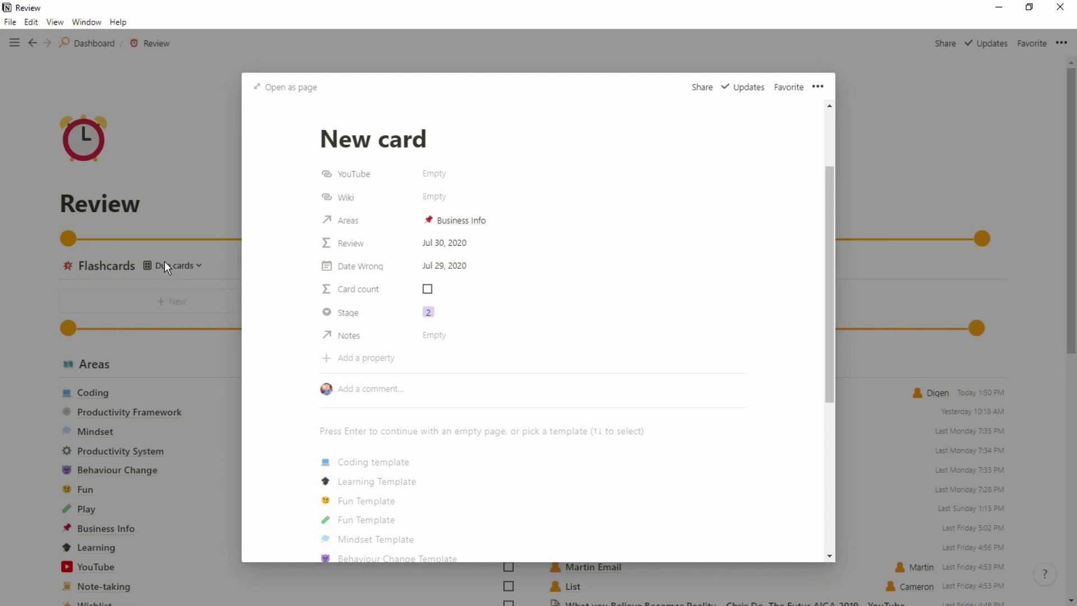
Try Jul 30, 2020 as the flashcard's Date Wrong and set it back to Jul 29, 2020
left_click(449, 272)
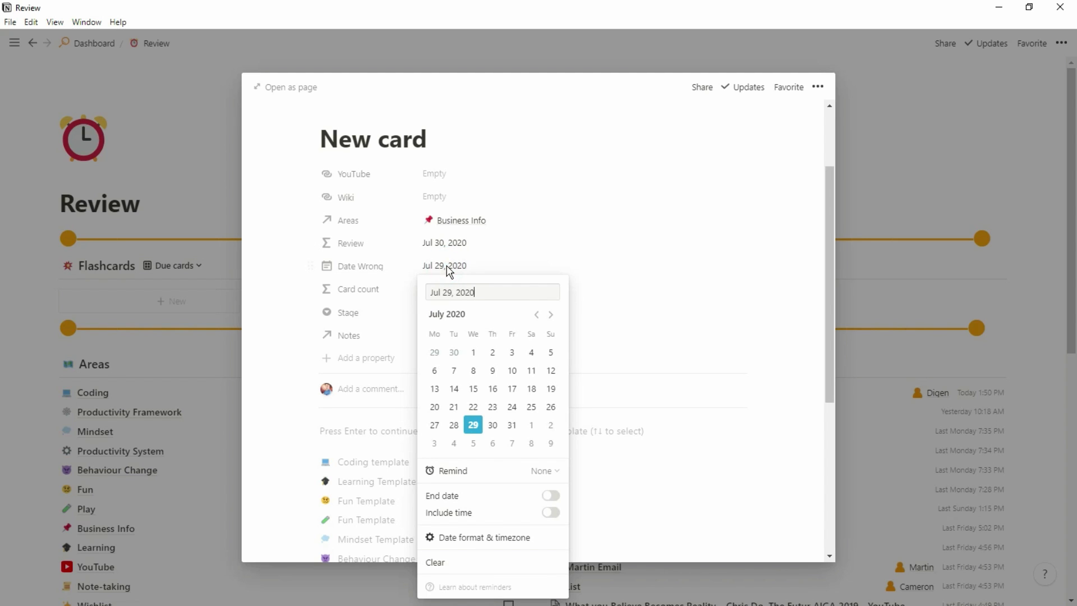
left_click(493, 427)
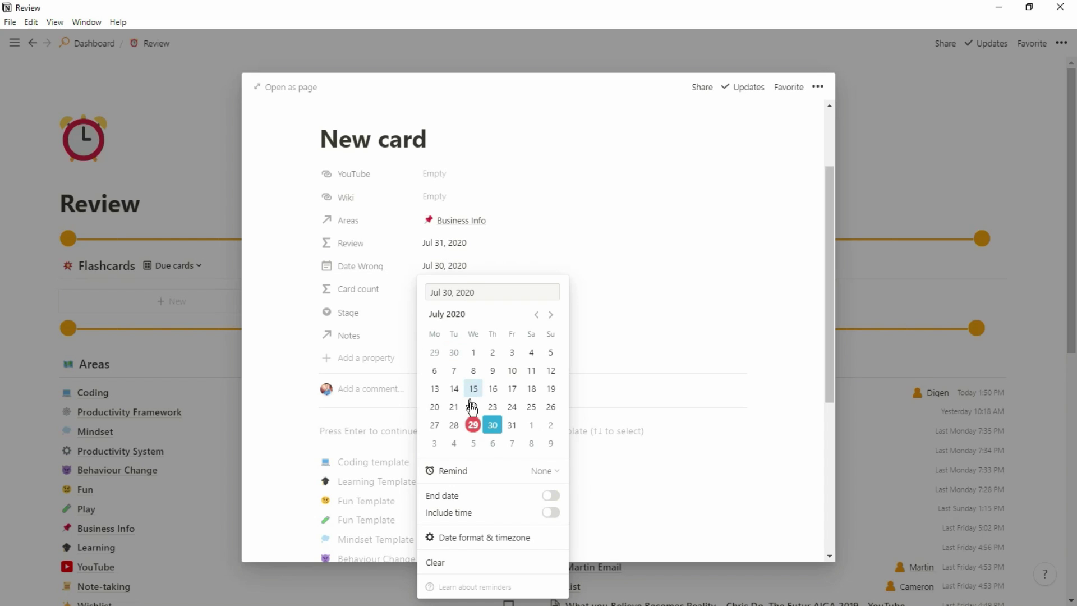
left_click(473, 424)
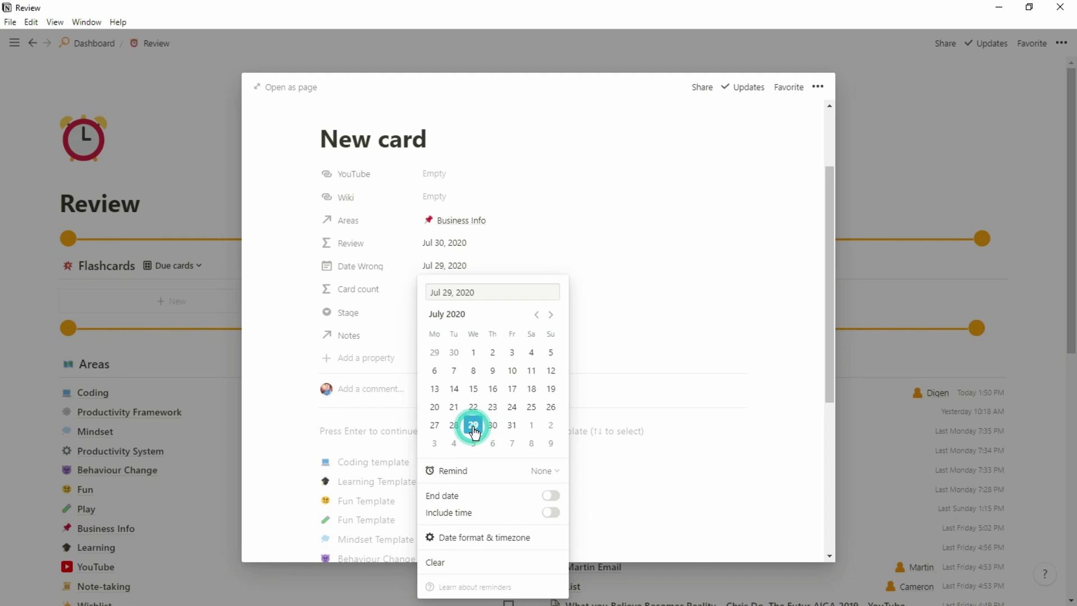
left_click(389, 304)
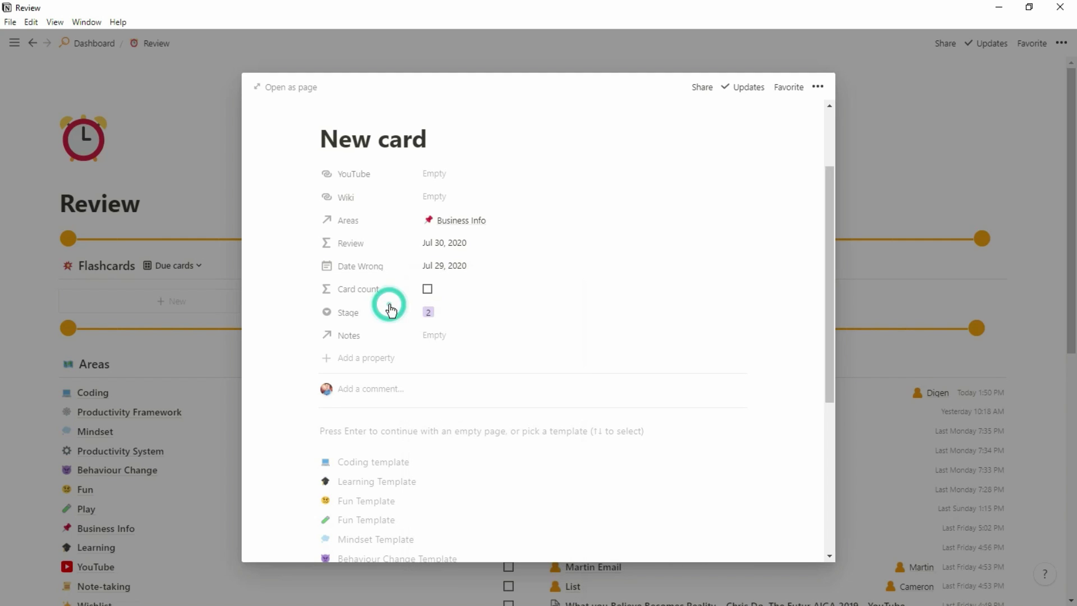
Set the flashcard's Stage to 1 and close the card
left_click(441, 316)
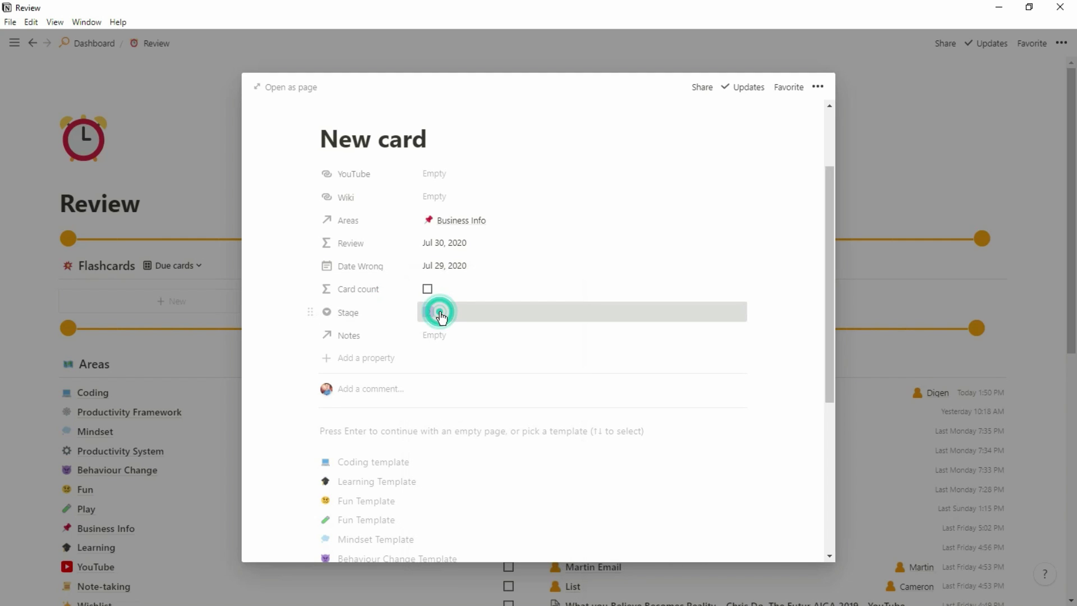
left_click(455, 359)
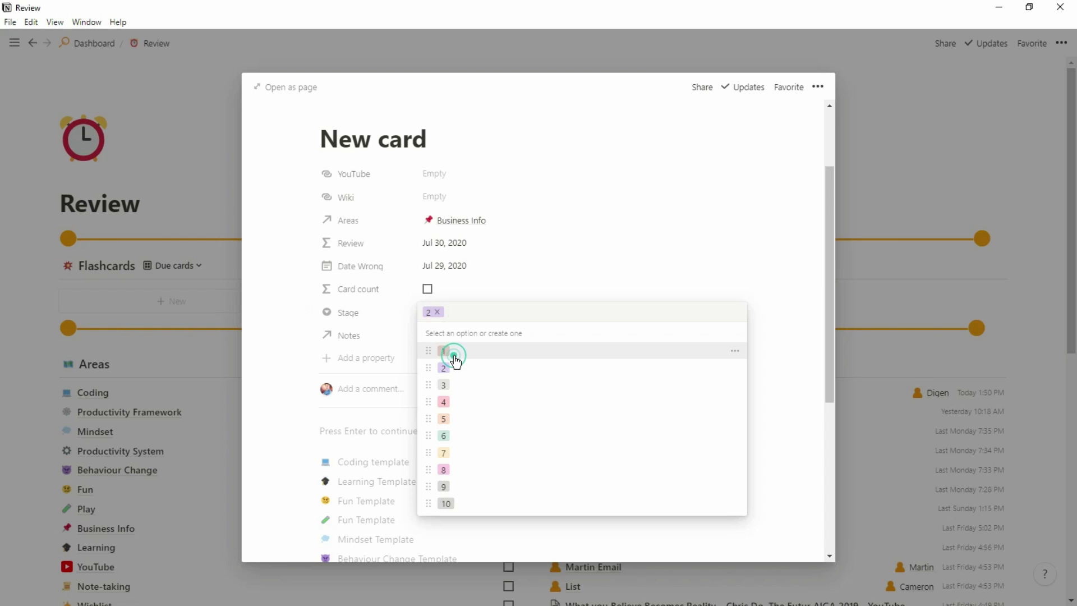
left_click(193, 206)
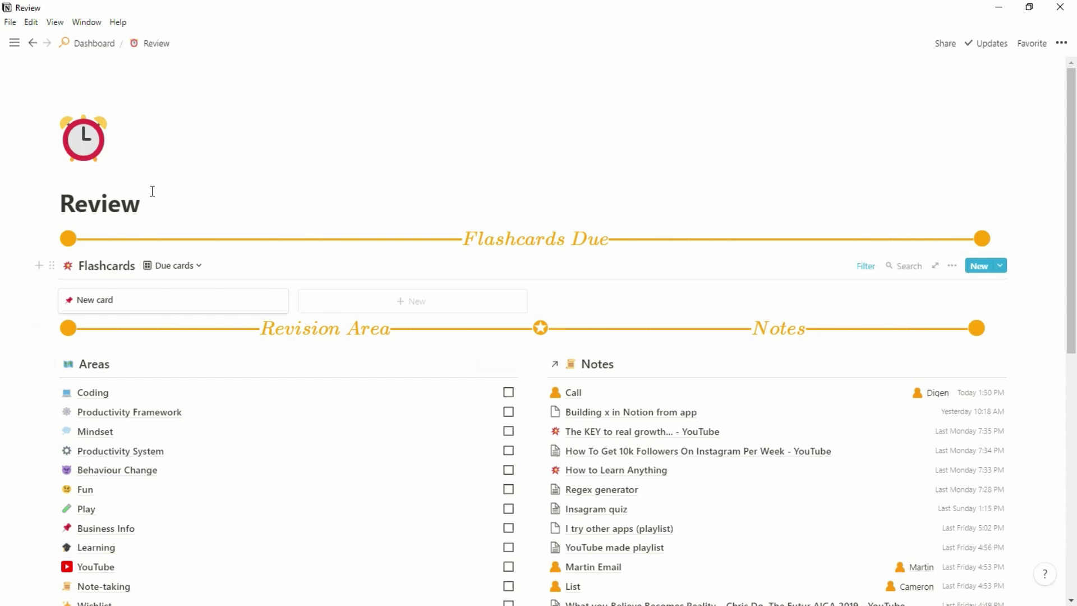
Return to the Dashboard and look through Today Tasks, the notes inbox and the events calendar
left_click(83, 52)
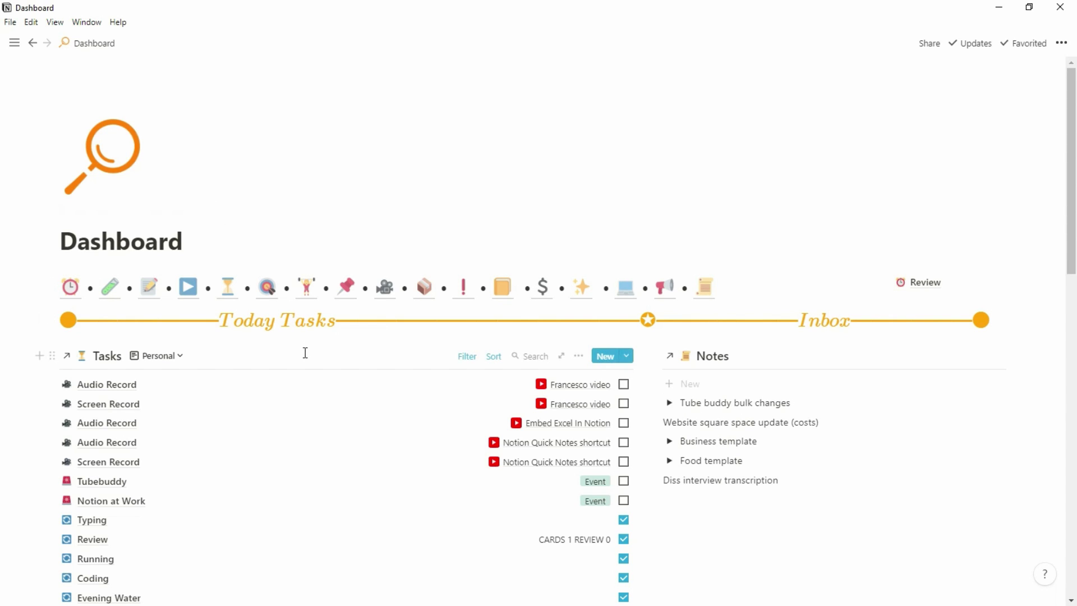
scroll(305, 355, "down", 3)
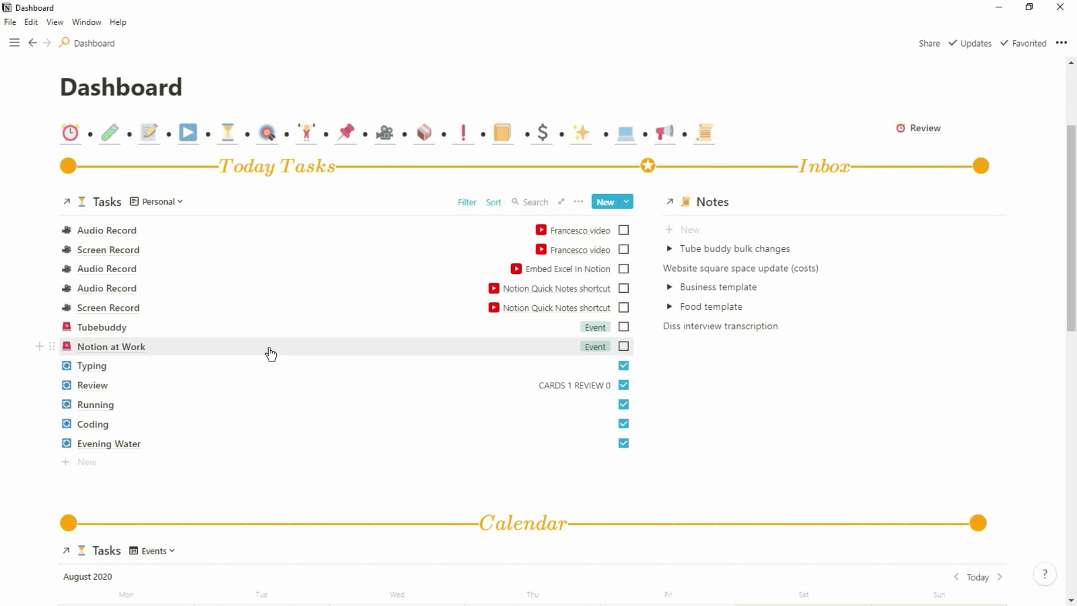
scroll(696, 357, "down", 1)
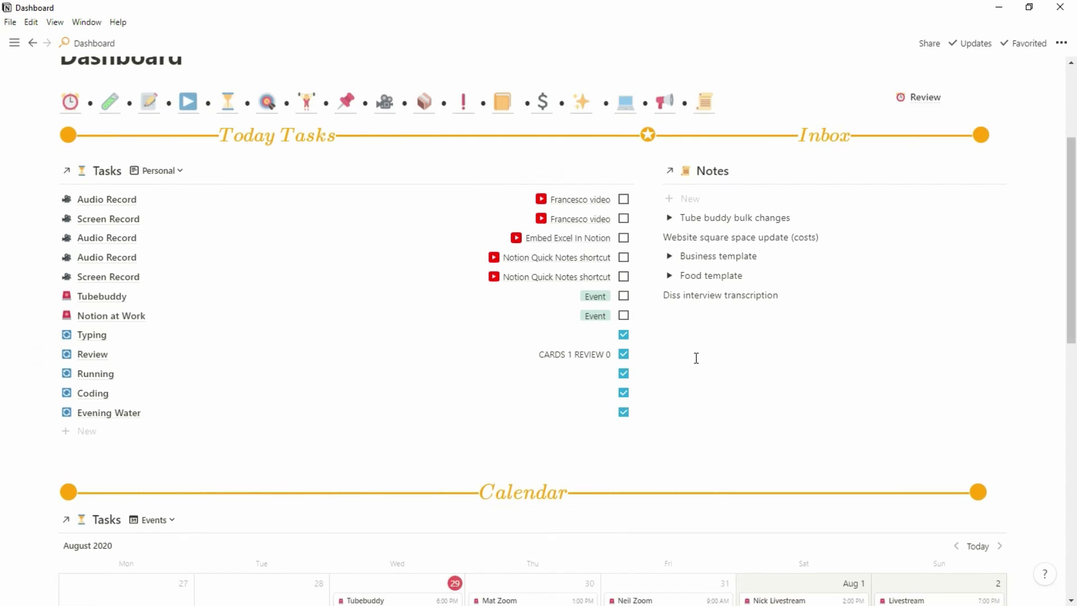
scroll(696, 357, "down", 5)
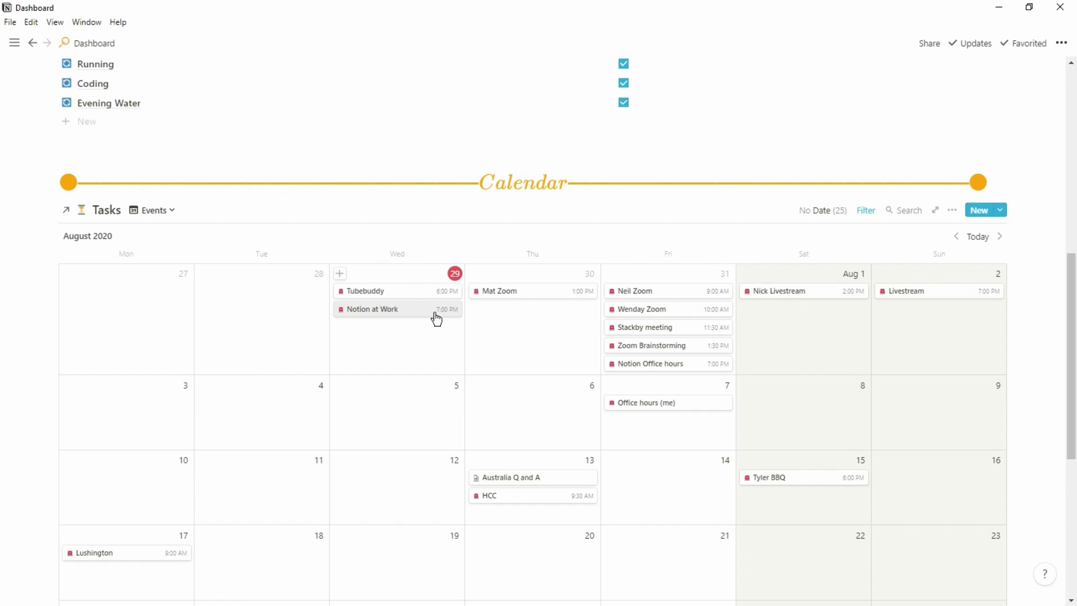
Mark the Tubebuddy and Notion at Work event tasks as done in the Today Tasks list
scroll(592, 253, "up", 2)
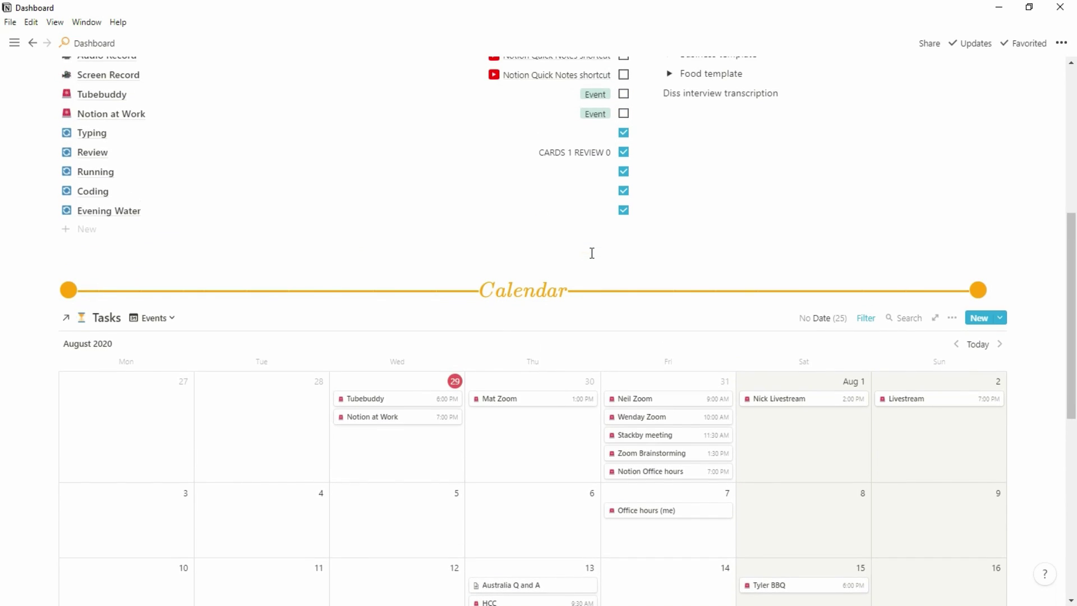
left_click(624, 98)
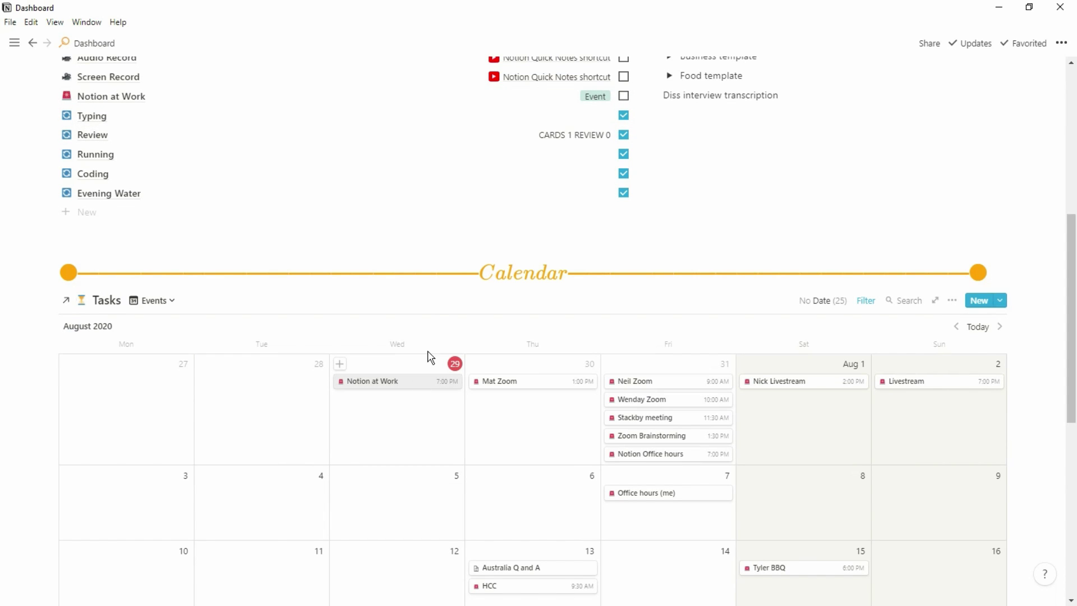
left_click(624, 97)
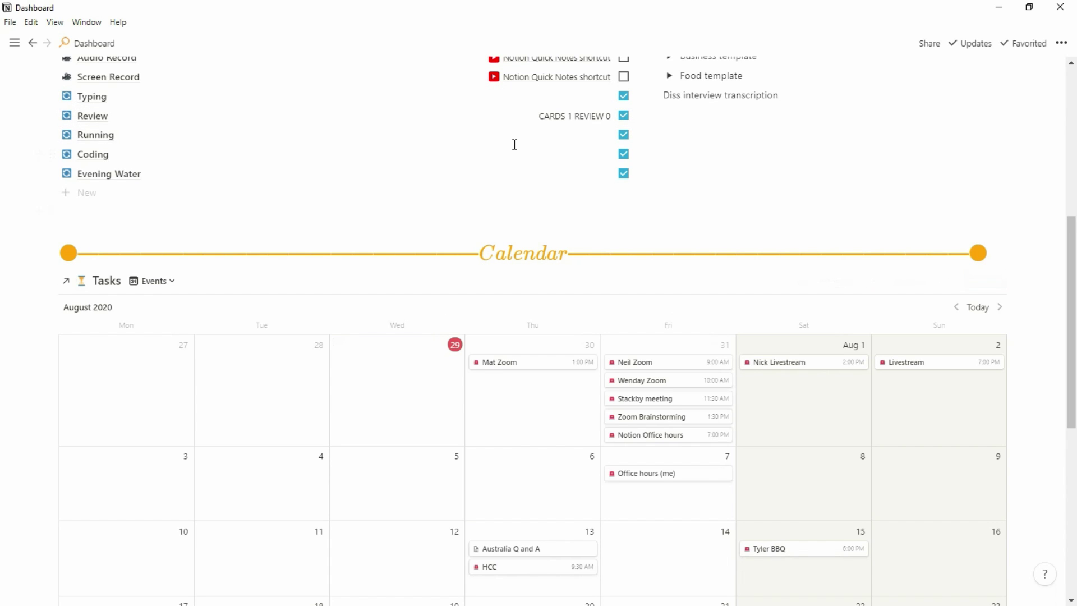
Set the recurring Typing task's Last Done date to Jul 29, 2020 and close the task
scroll(514, 150, "up", 2)
scroll(515, 149, "up", 2)
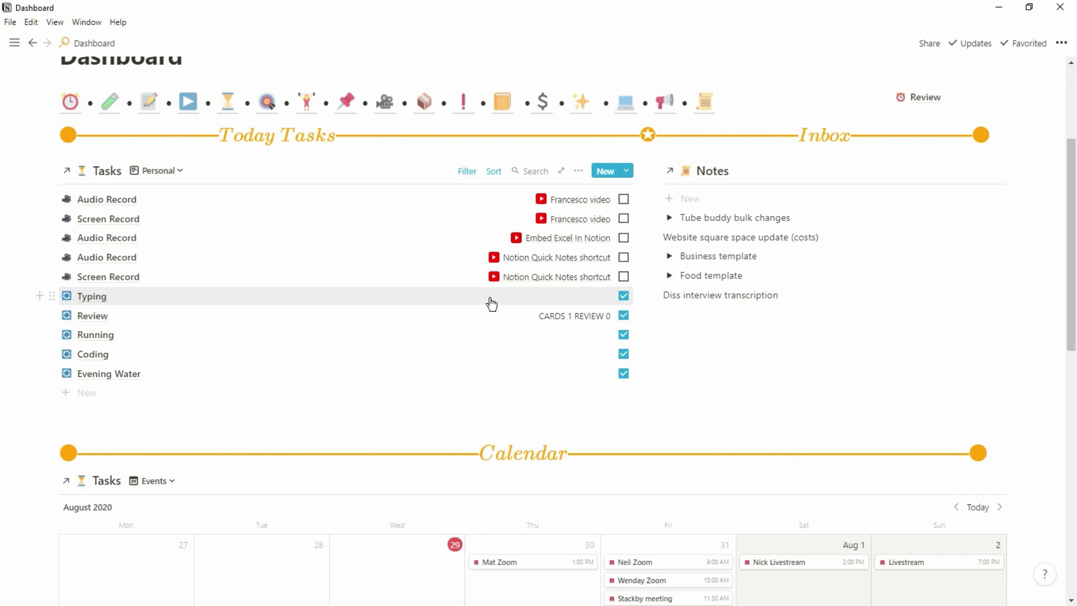
left_click(492, 303)
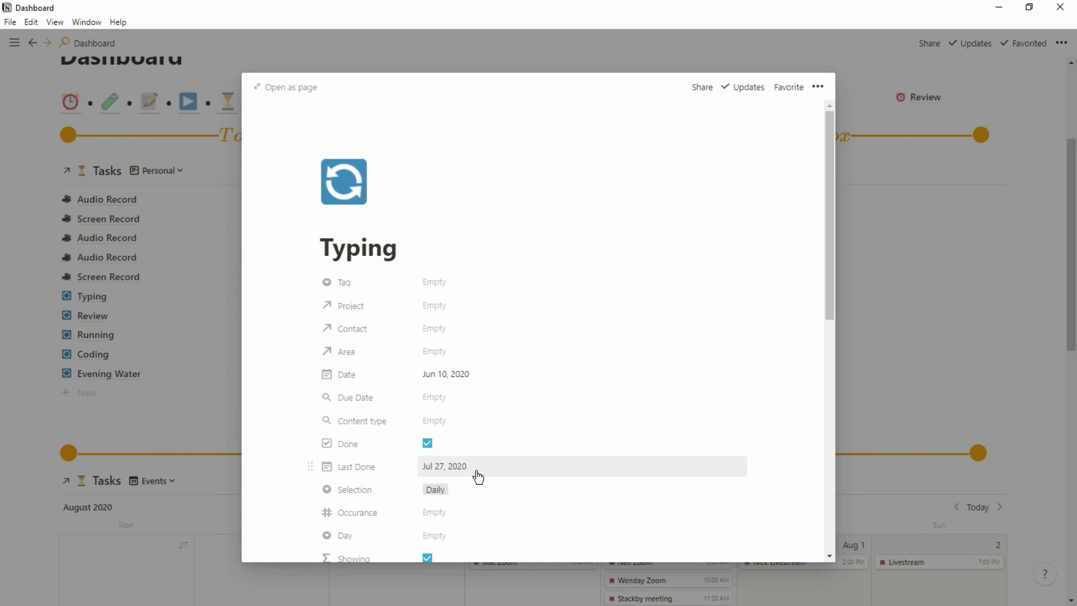
left_click(477, 474)
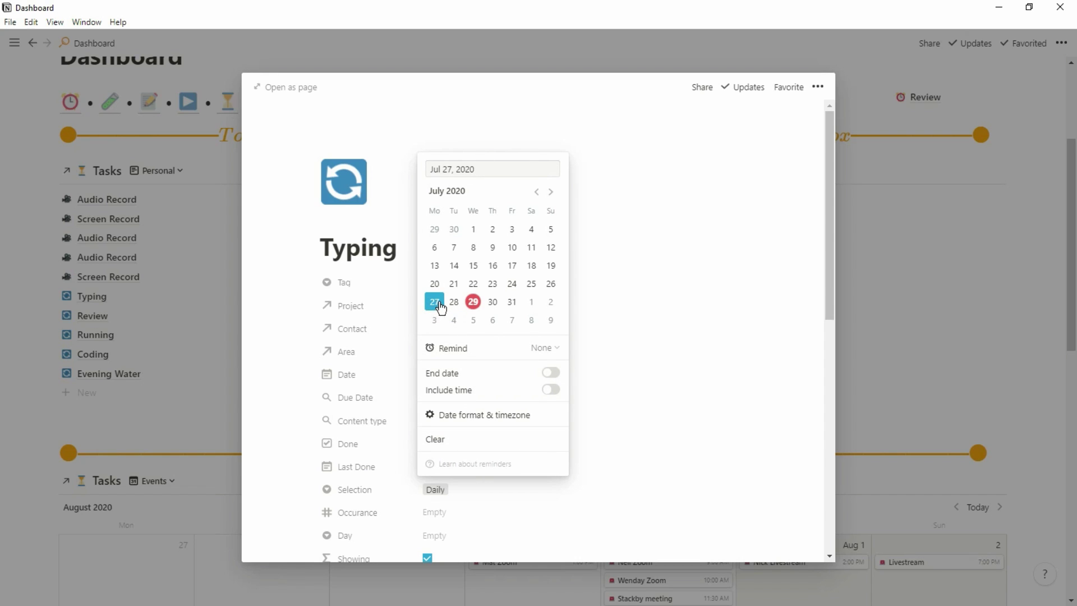
left_click(474, 303)
left_click(193, 311)
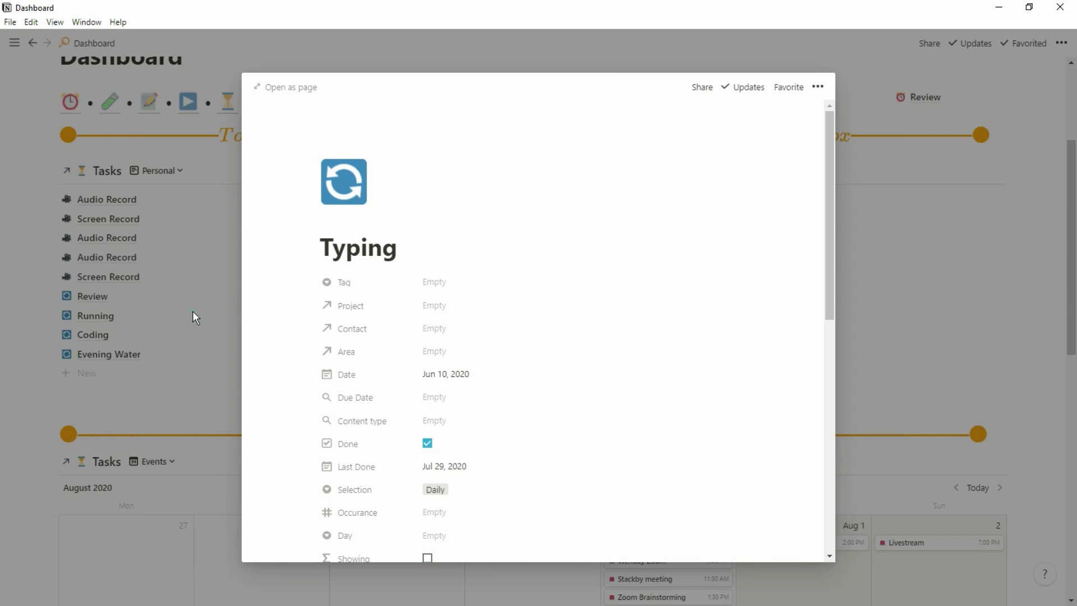
left_click(193, 312)
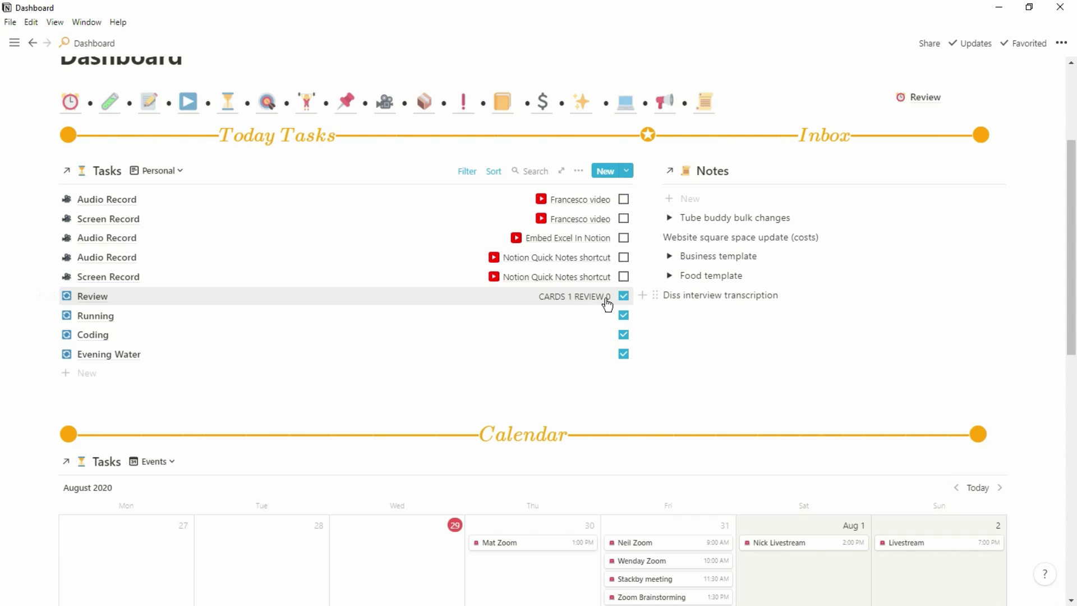
Open the Review page, look through its revision areas and notes, and return to the Dashboard
left_click(65, 96)
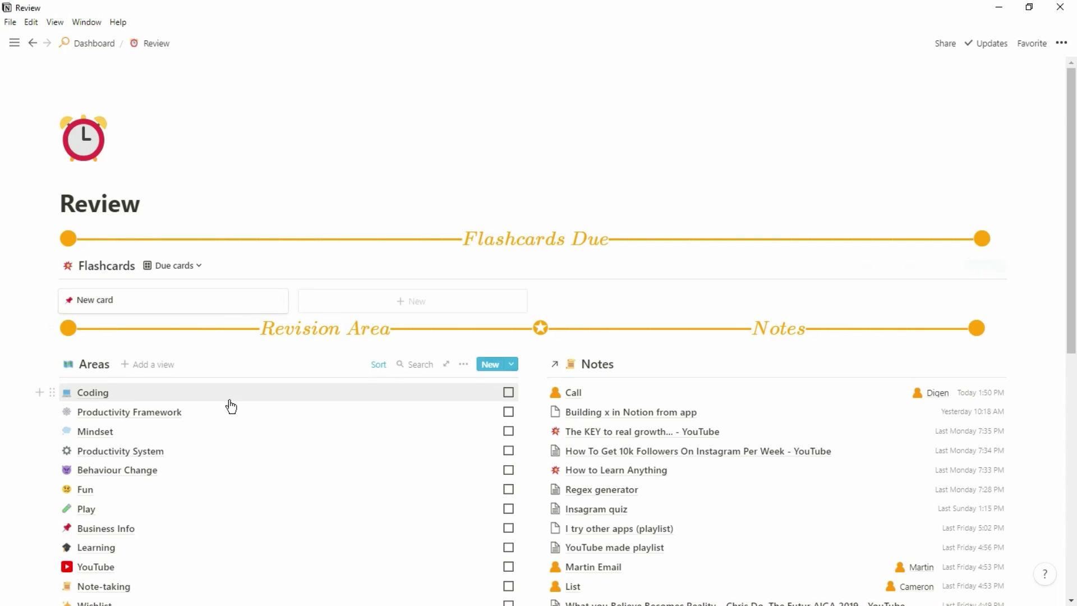
scroll(232, 406, "down", 4)
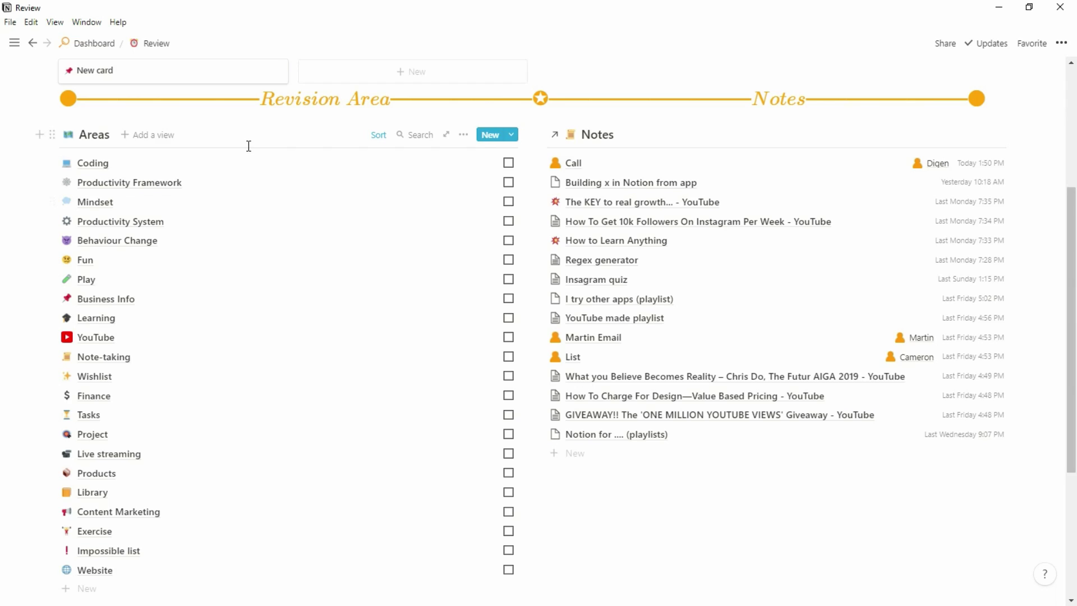
scroll(243, 145, "up", 4)
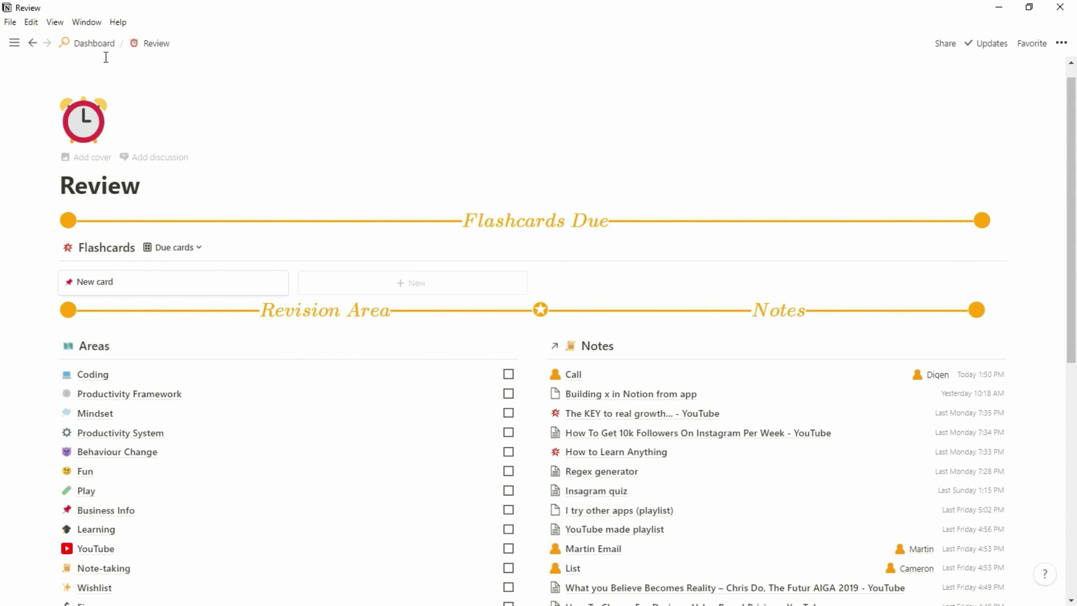
key("ctrl+r")
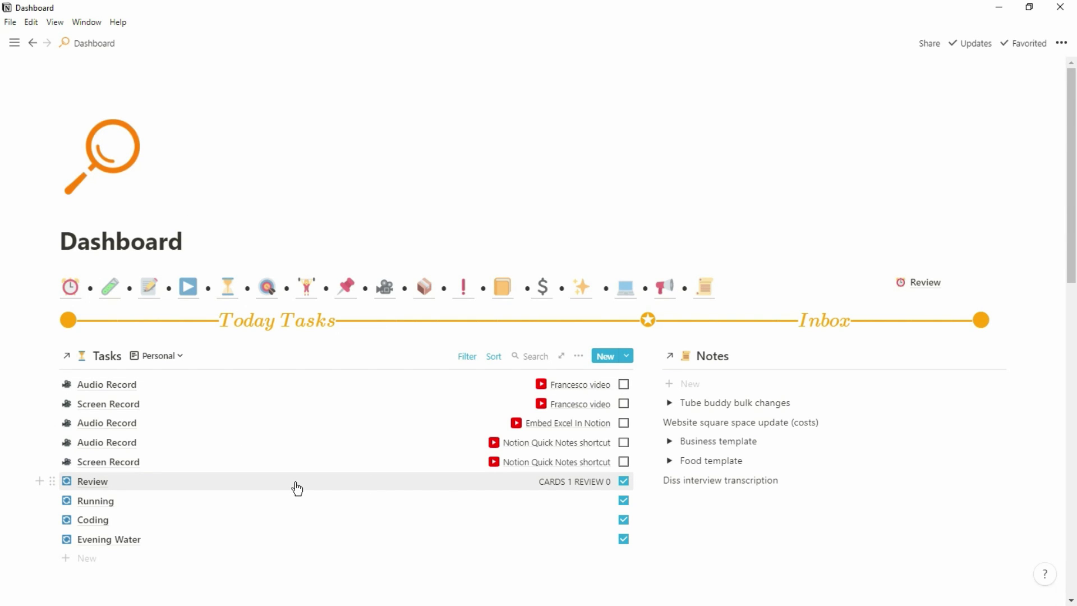
Delete the due flashcard New card on the Review page
left_click(82, 288)
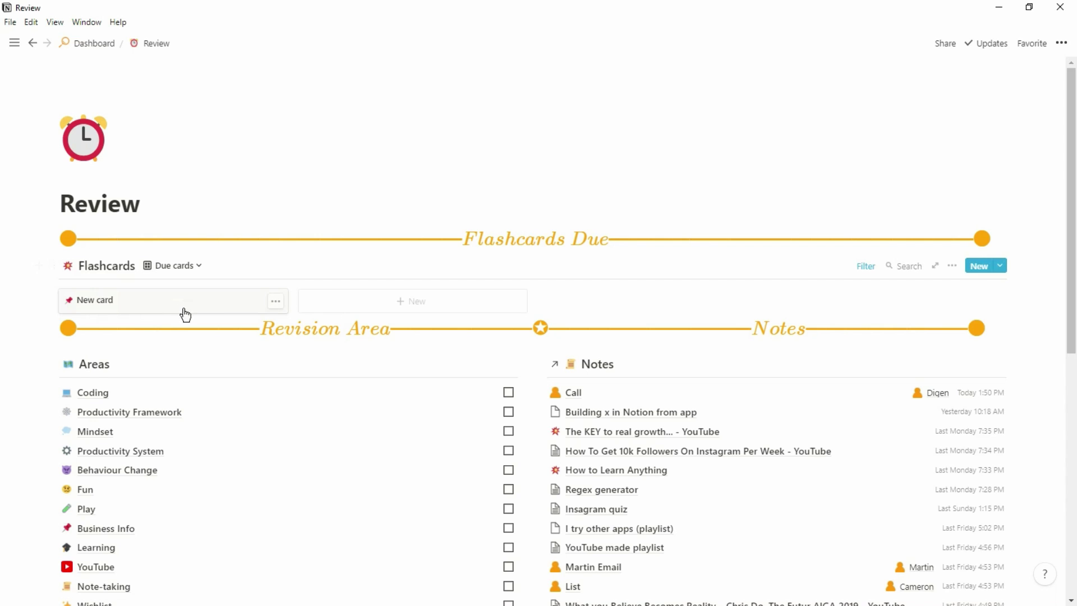
left_click(275, 301)
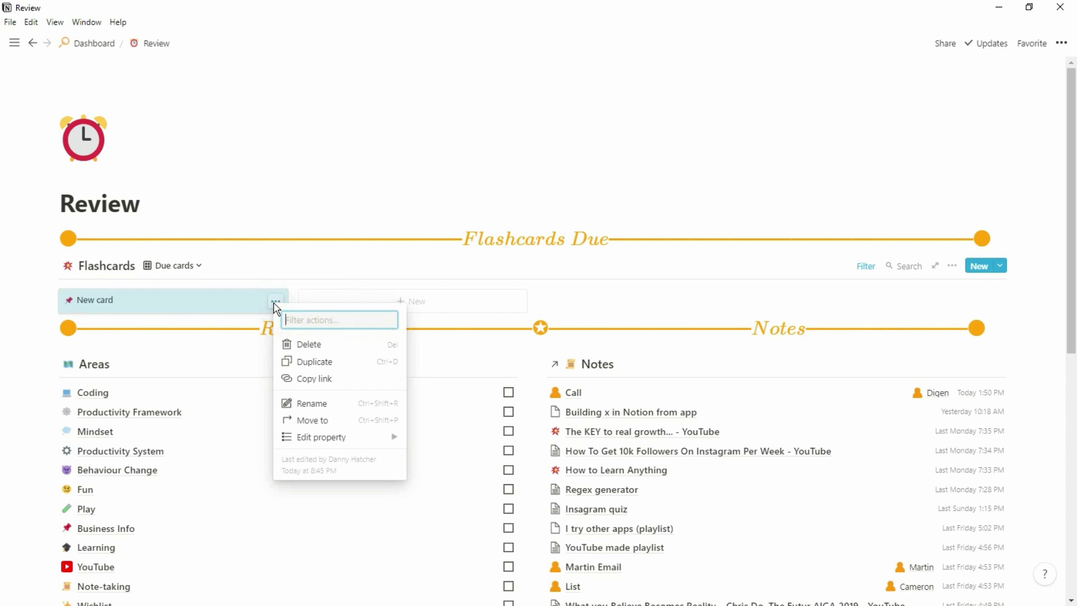
left_click(314, 351)
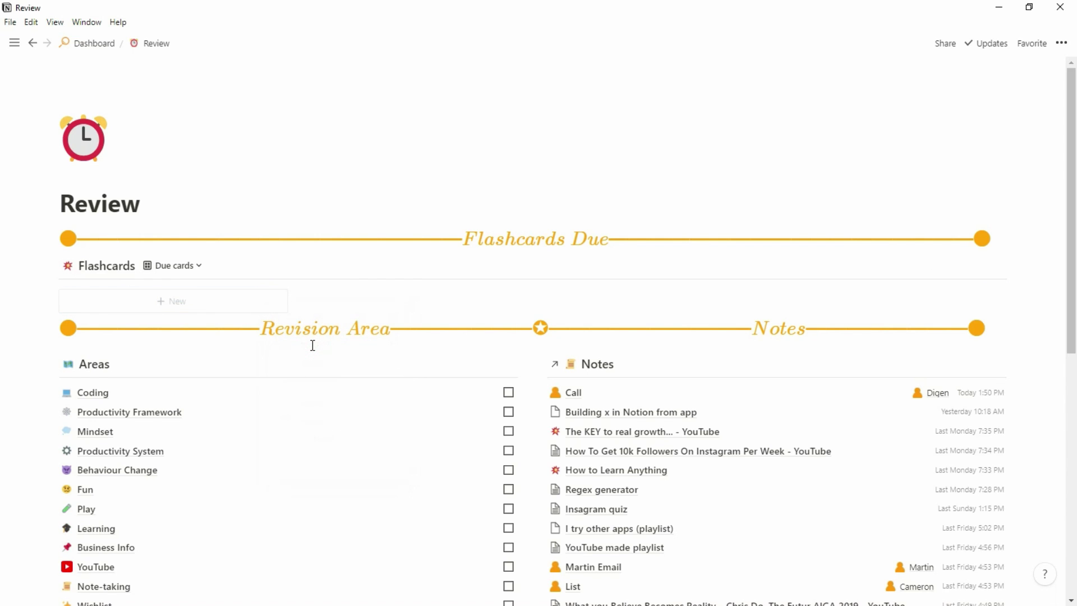
Return to the Dashboard, set the recurring Review task's Last Done date to Jul 29, 2020, and close the task
key("ctrl+r")
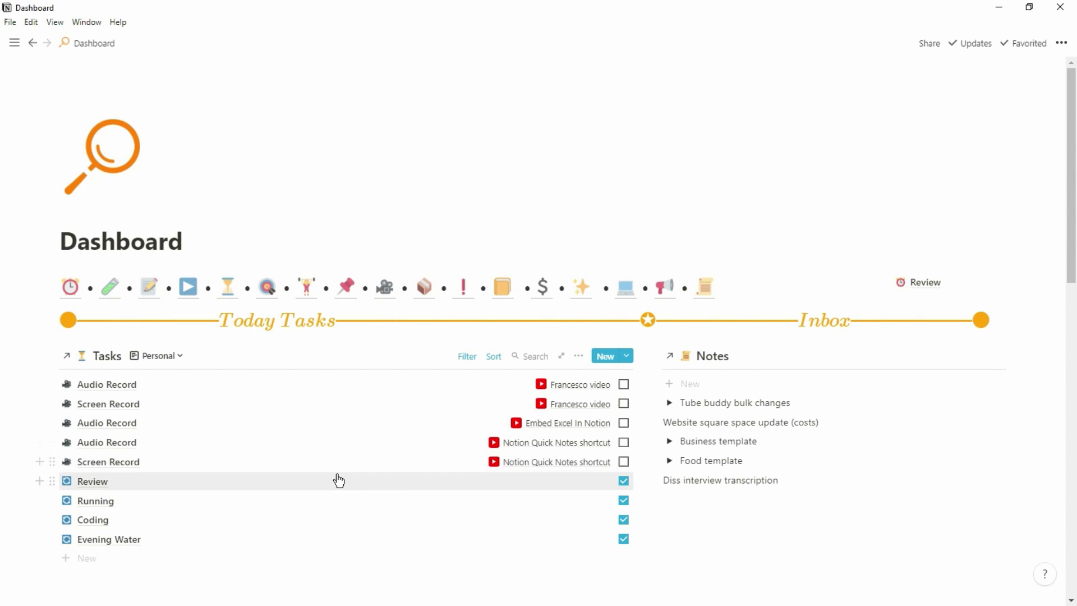
left_click(535, 490)
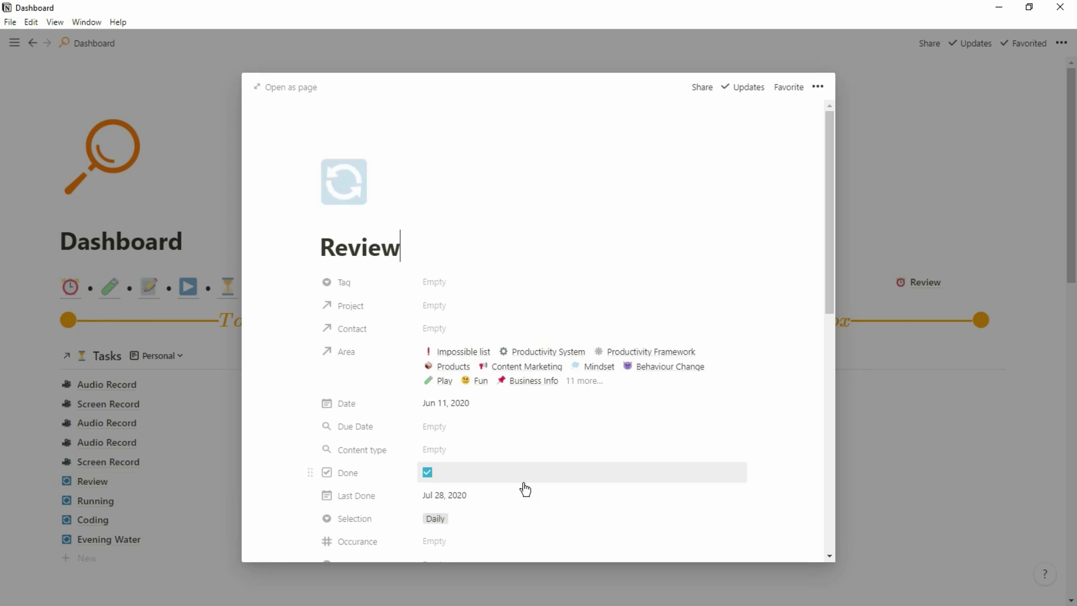
left_click(479, 498)
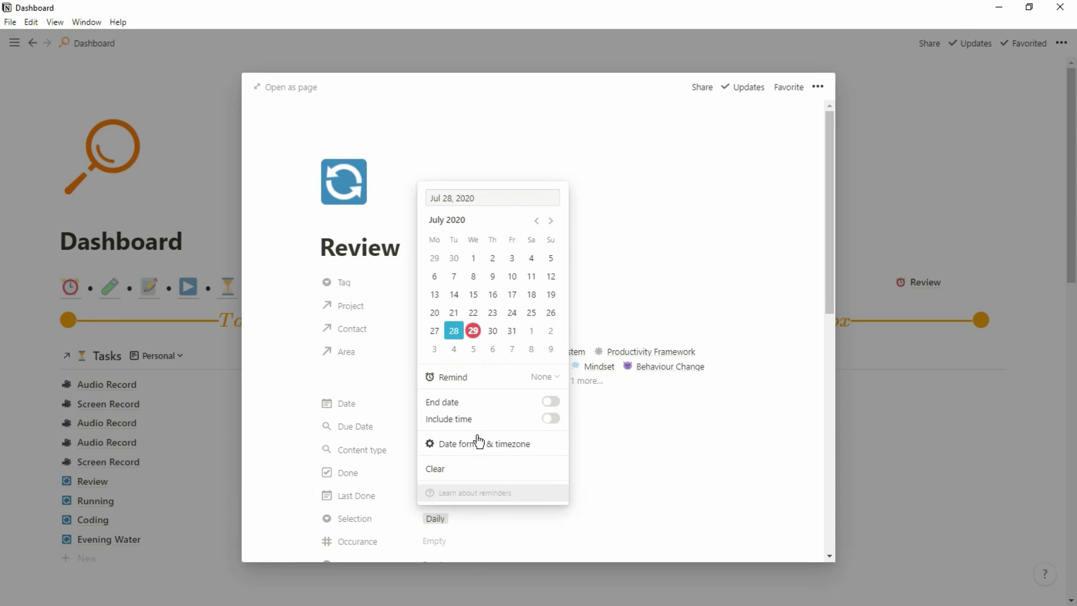
left_click(473, 337)
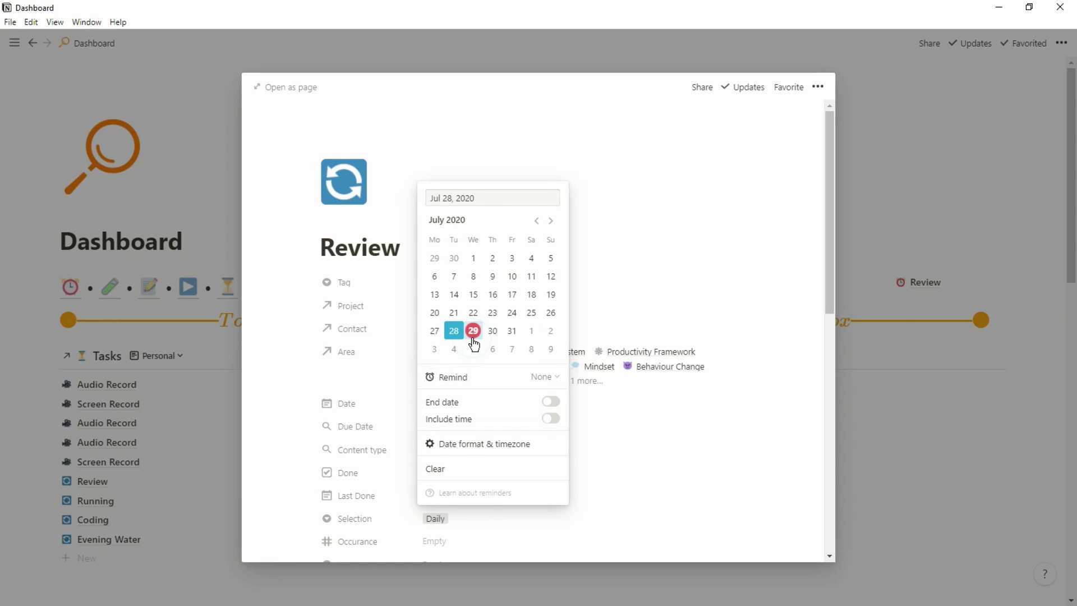
left_click(474, 337)
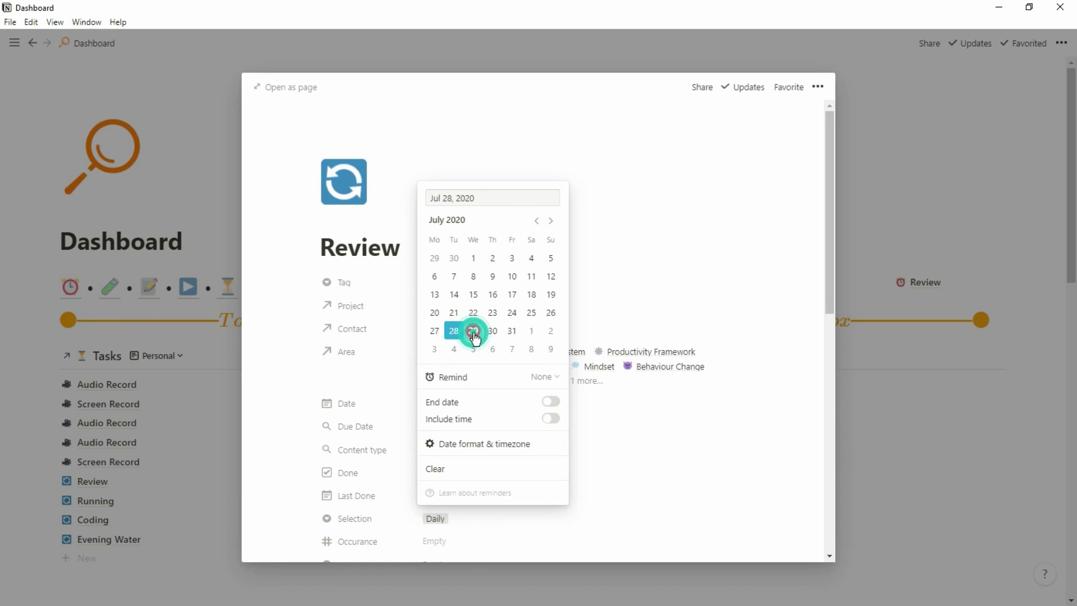
left_click(166, 383)
left_click(166, 380)
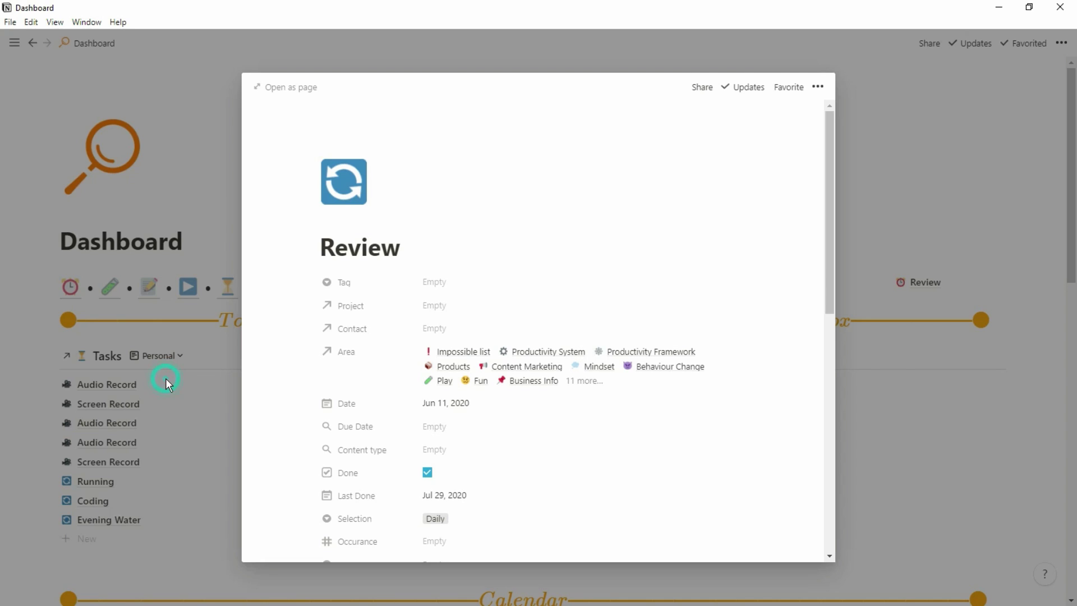
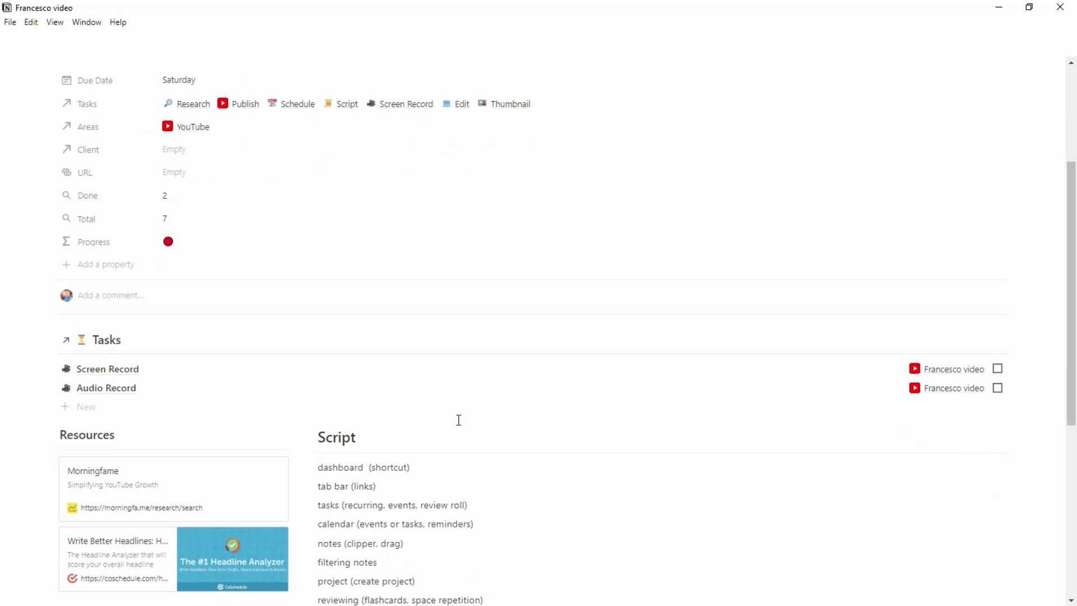
Look through the open video project's script notes, tasks and properties, and open its linked YouTube area
scroll(459, 421, "down", 1)
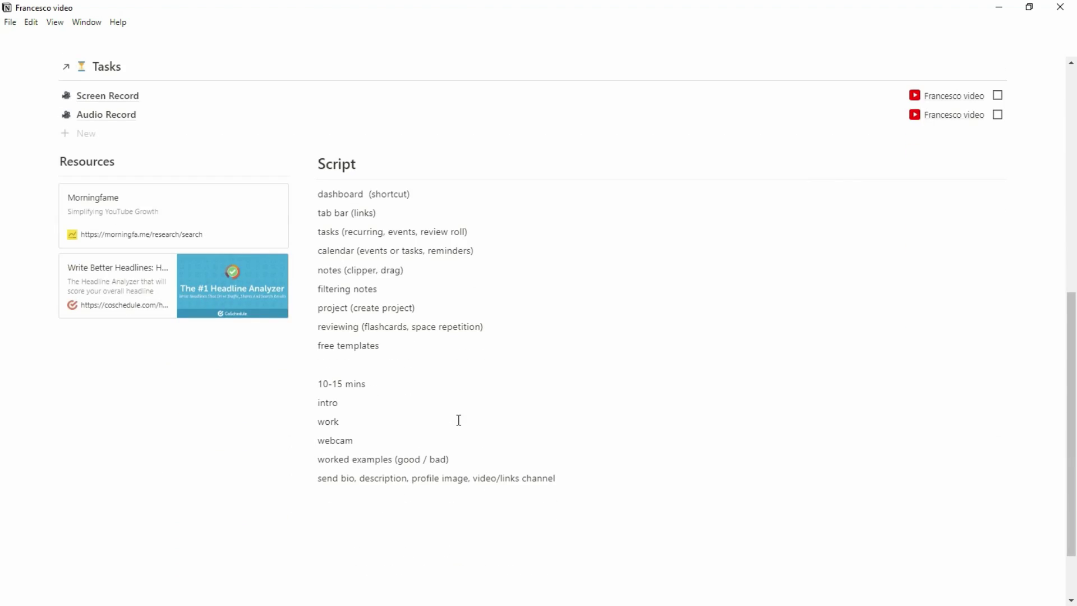
scroll(459, 421, "up", 2)
scroll(459, 420, "up", 2)
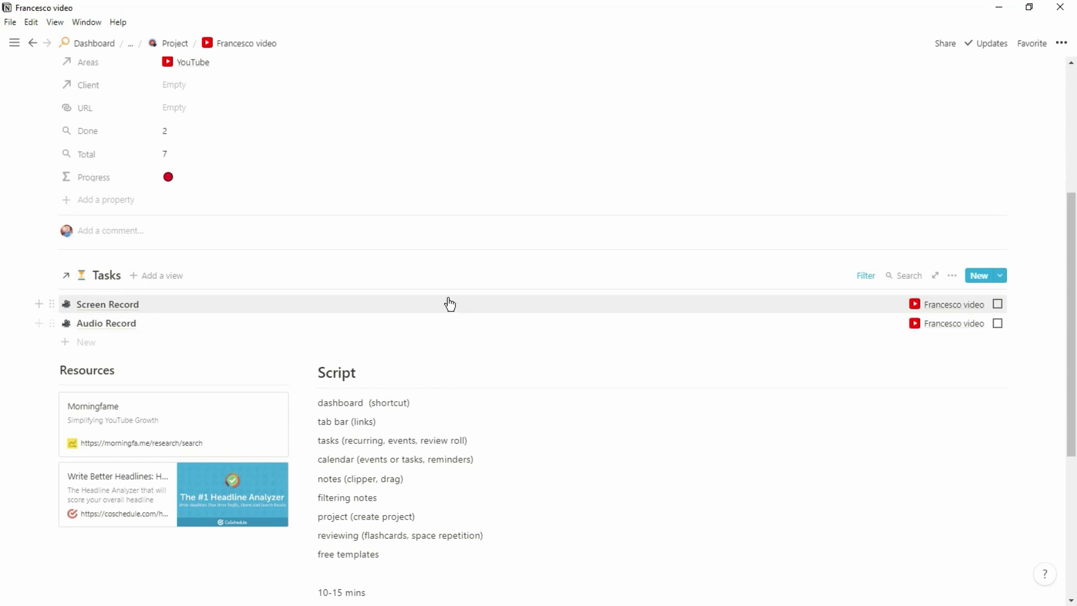
scroll(450, 277, "up", 4)
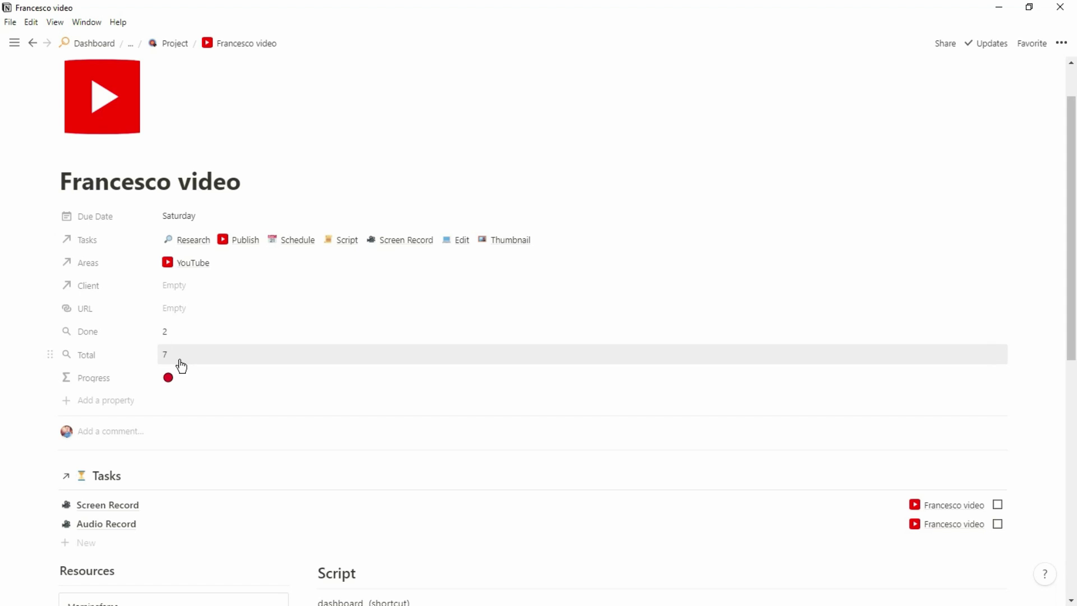
left_click(205, 269)
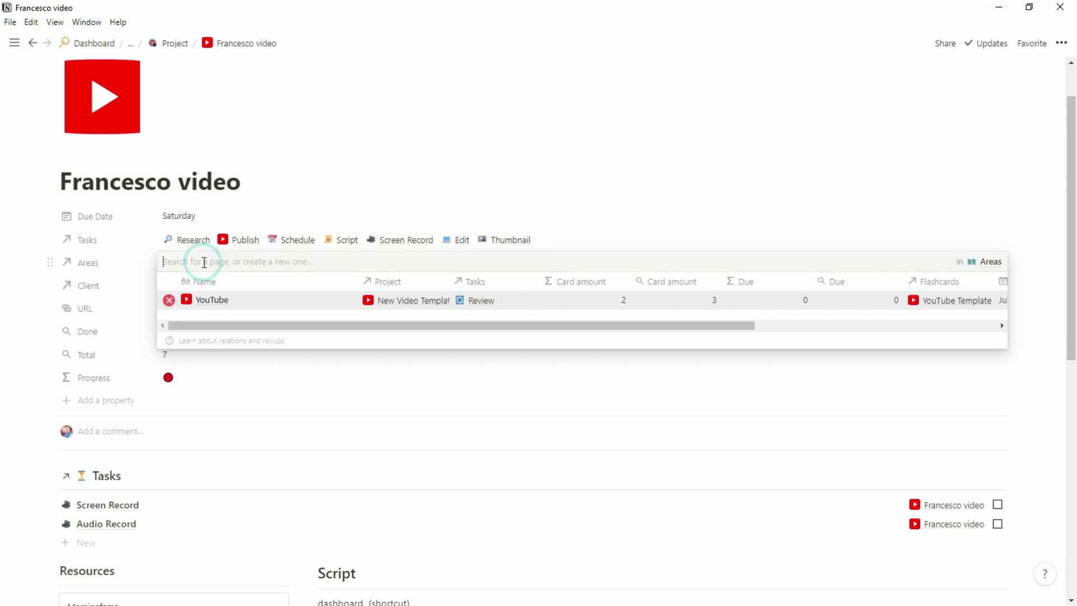
left_click(221, 305)
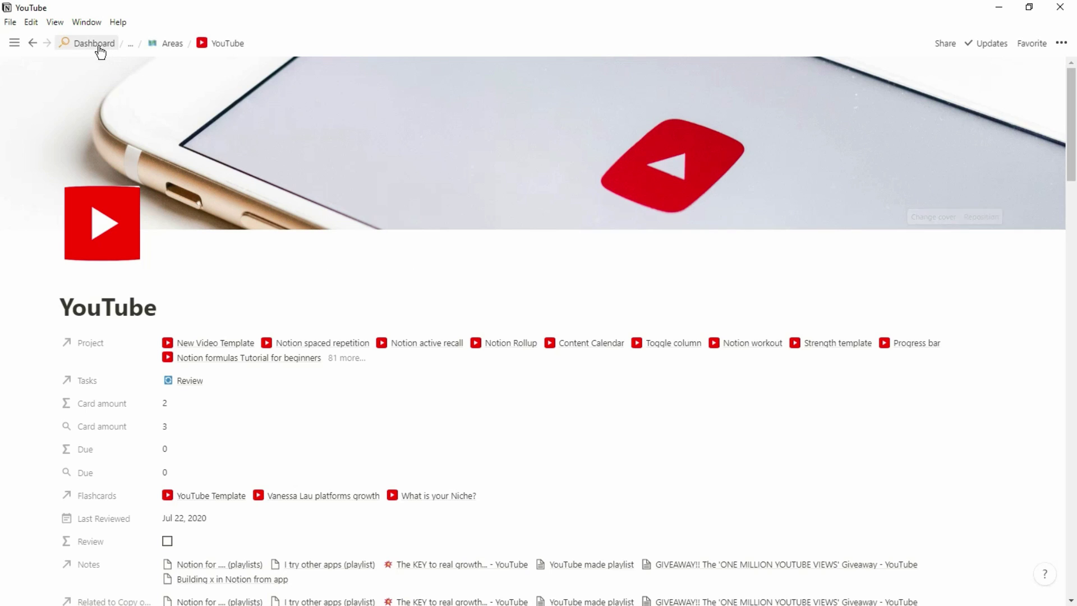
Check the YouTube area's parent pages, and expand and collapse its Sub tasks list under Notes
left_click(132, 45)
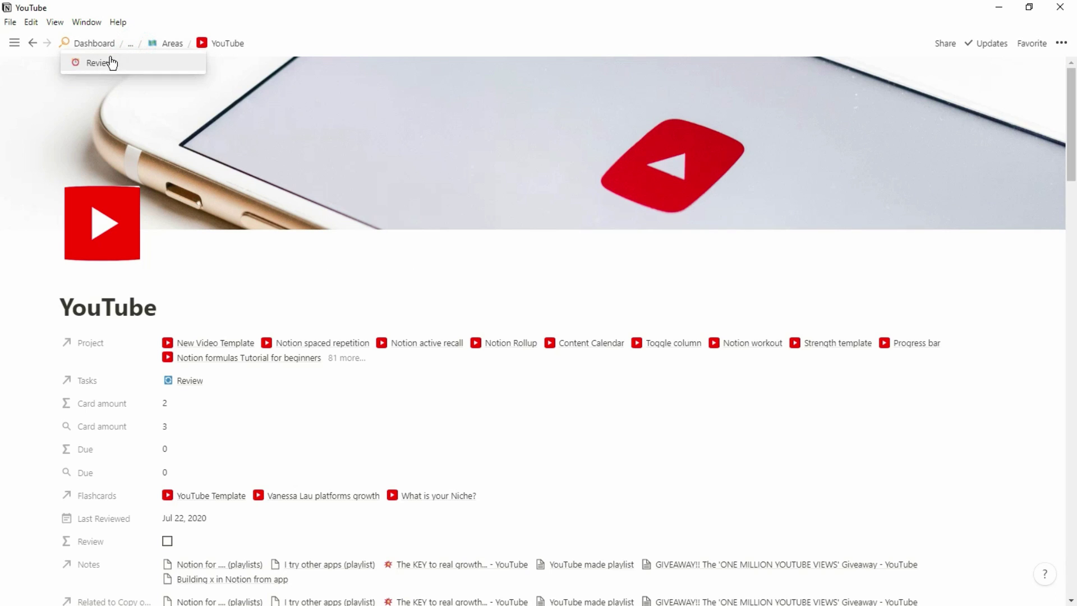
left_click(168, 48)
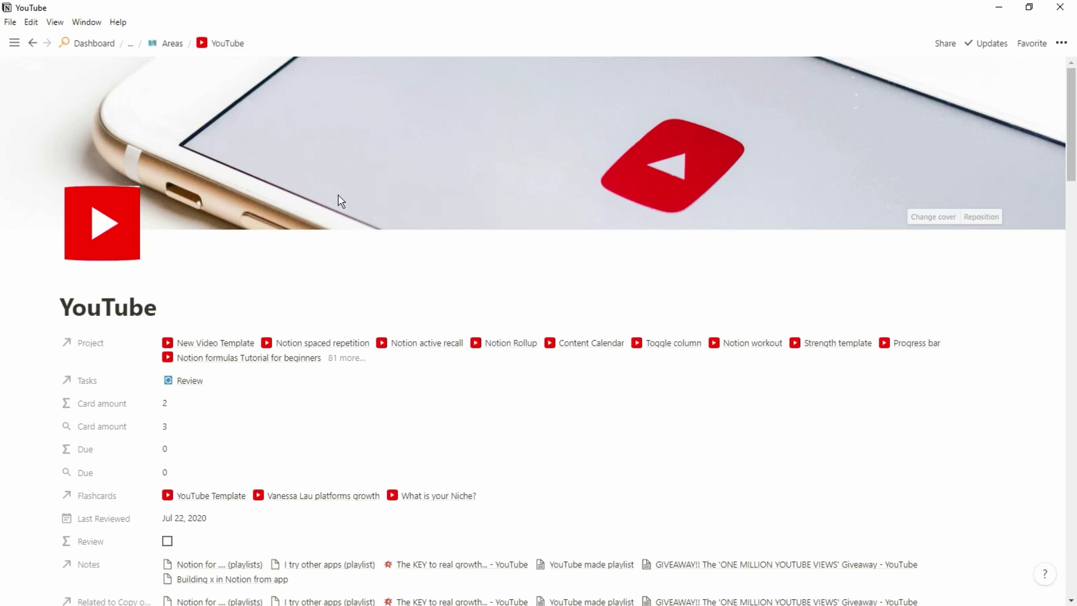
scroll(493, 292, "down", 8)
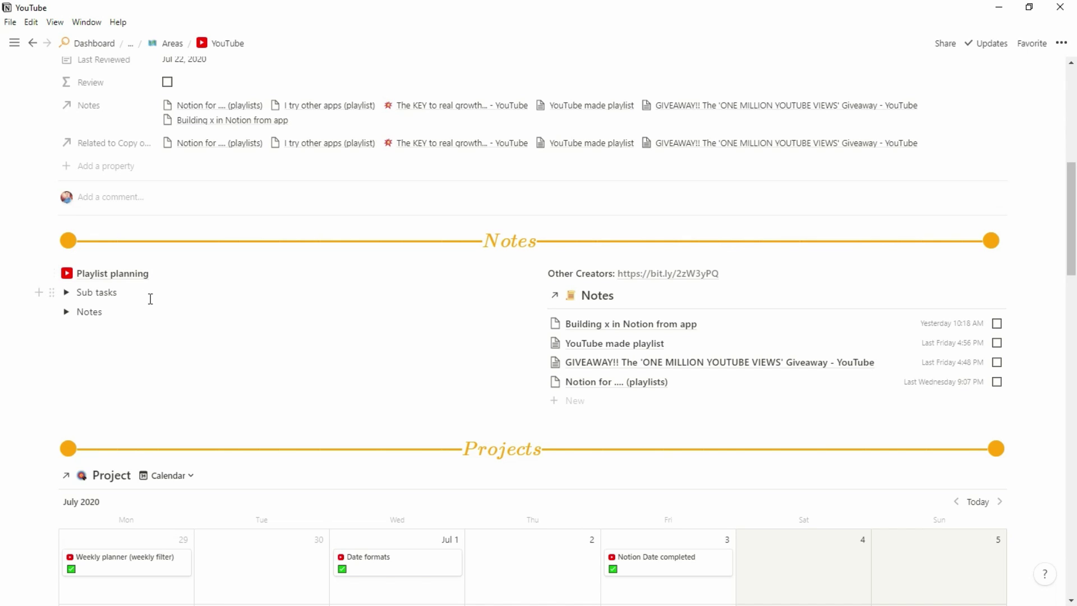
left_click(67, 292)
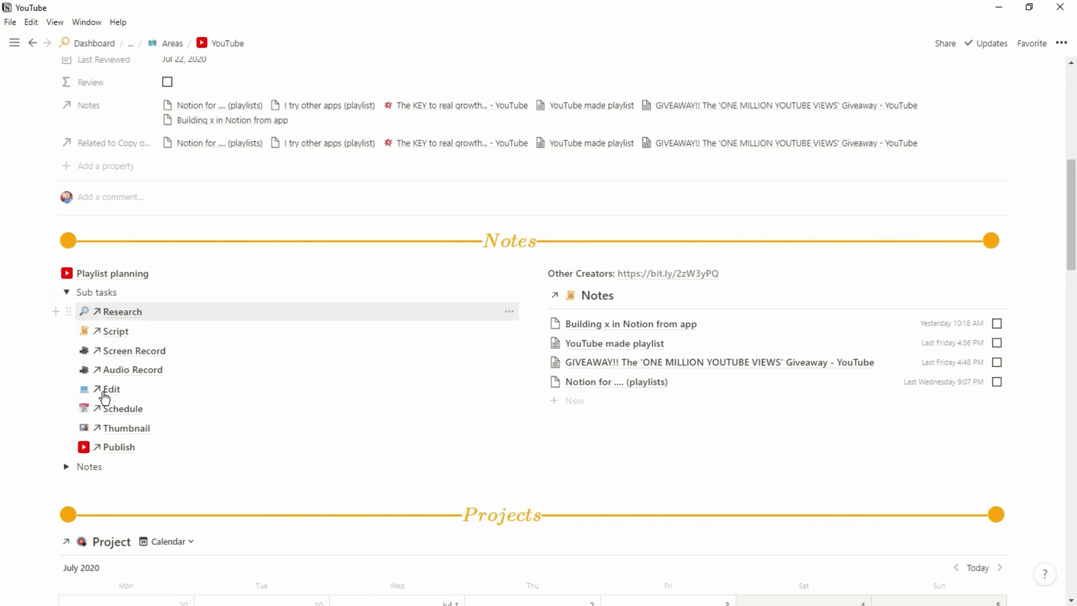
left_click(66, 294)
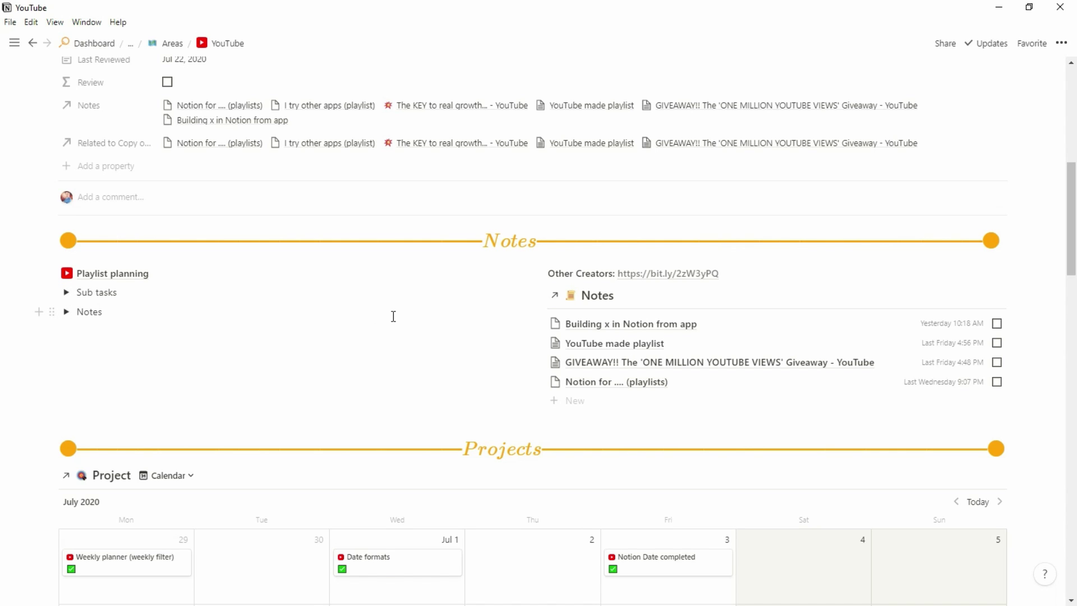
Look over the YouTube area's notes, show August 2020 in the Project calendar, and examine the Tasks calendar
scroll(394, 316, "down", 2)
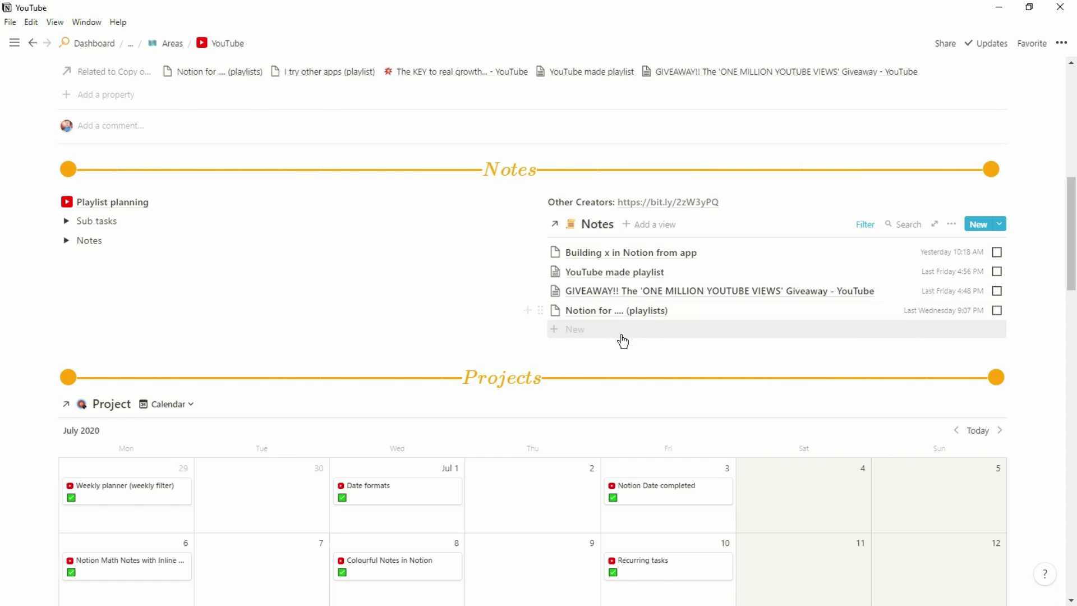
scroll(622, 359, "down", 5)
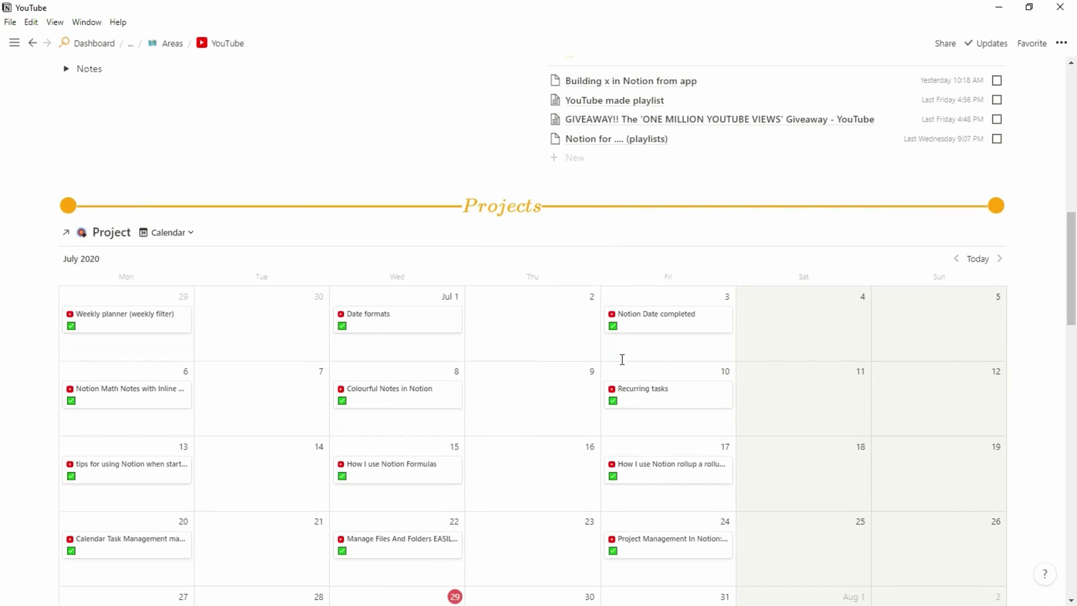
scroll(623, 364, "down", 1)
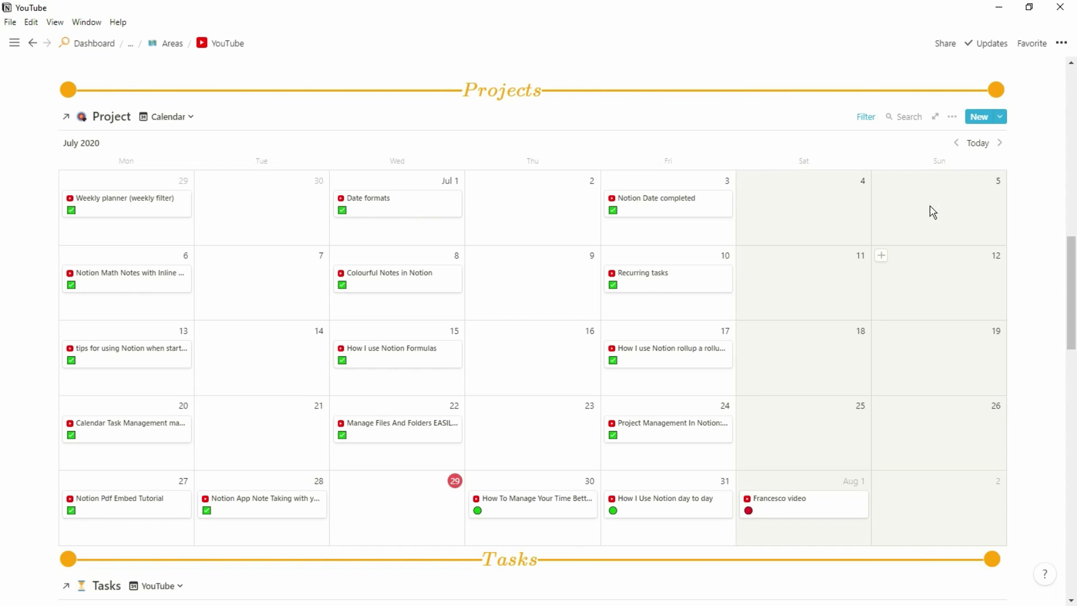
left_click(1001, 143)
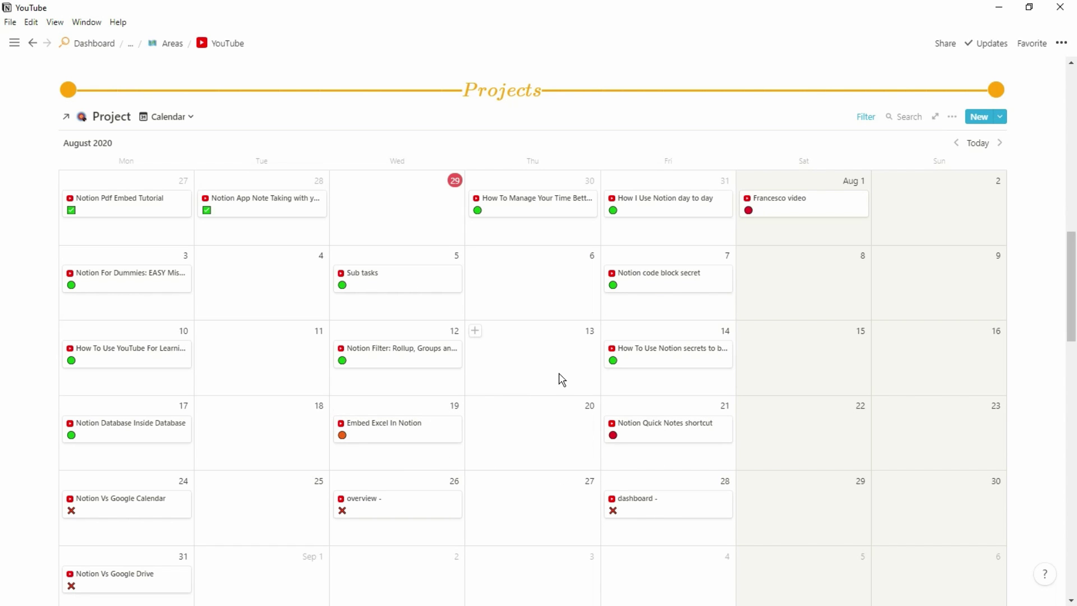
scroll(561, 378, "down", 8)
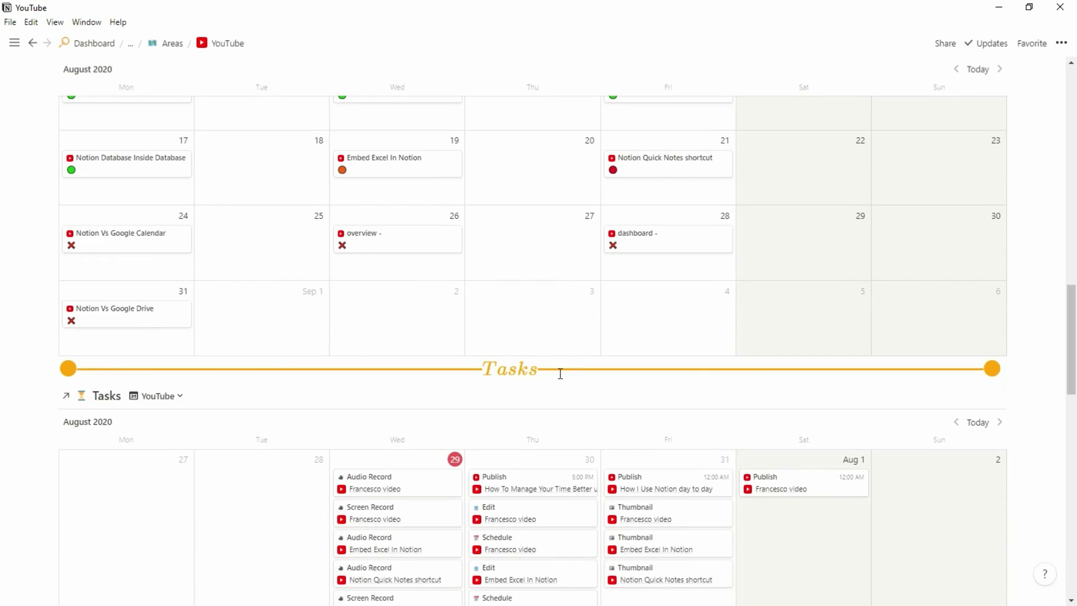
scroll(561, 374, "down", 8)
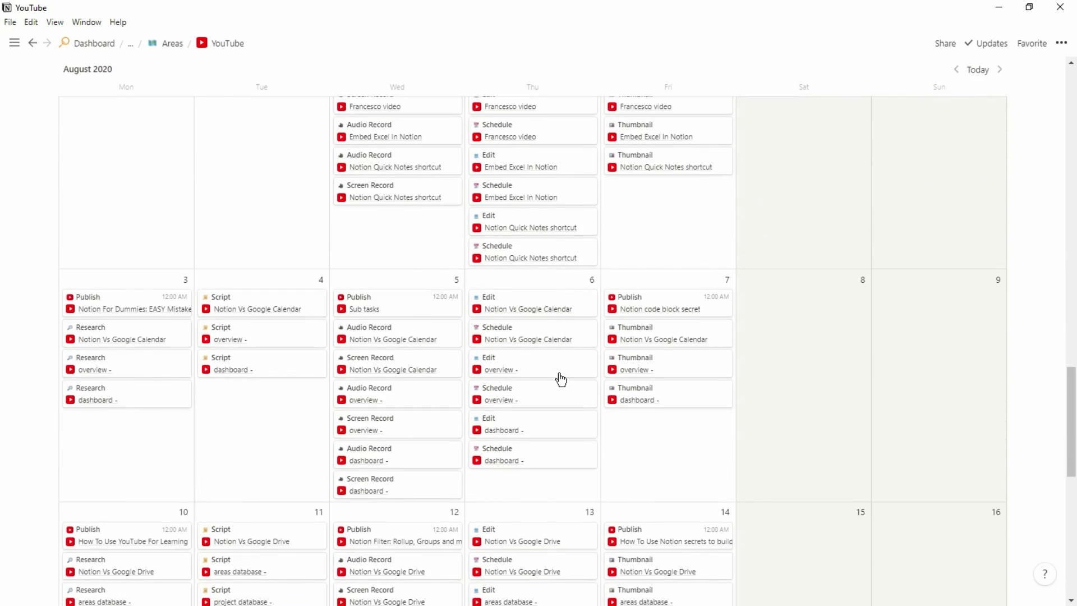
scroll(561, 379, "down", 5)
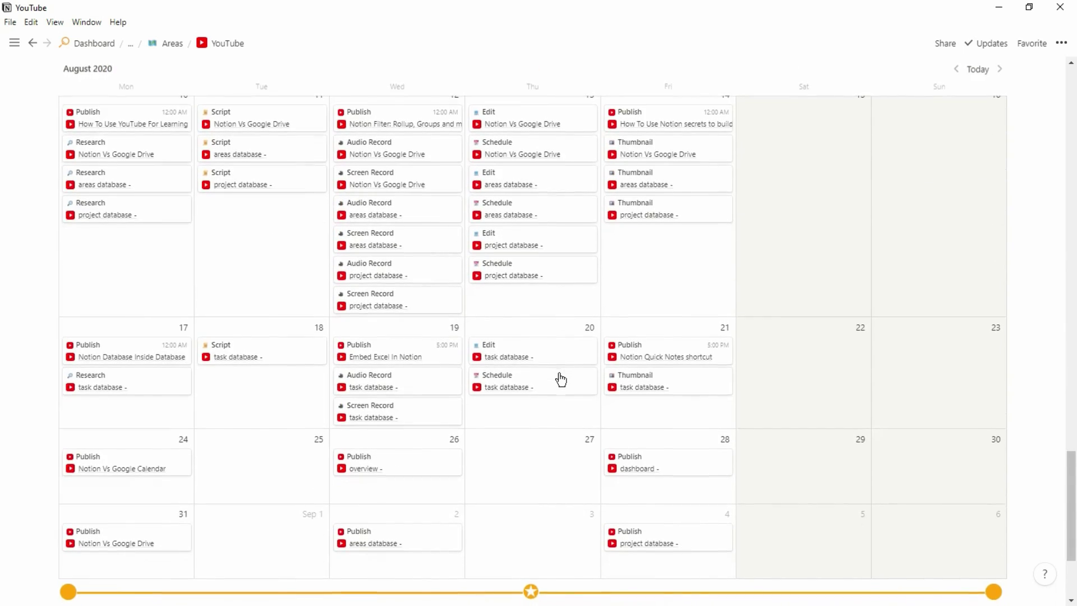
Create a project titled "new video" on August 6 in the Project calendar and apply the New Video Template
scroll(561, 380, "up", 20)
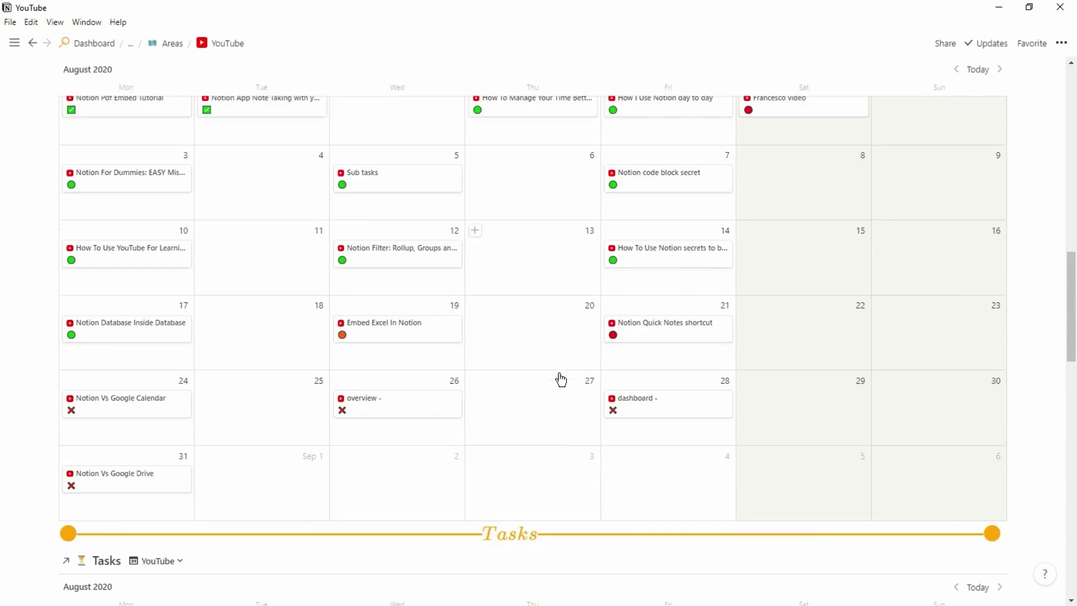
scroll(560, 380, "up", 1)
scroll(561, 380, "down", 1)
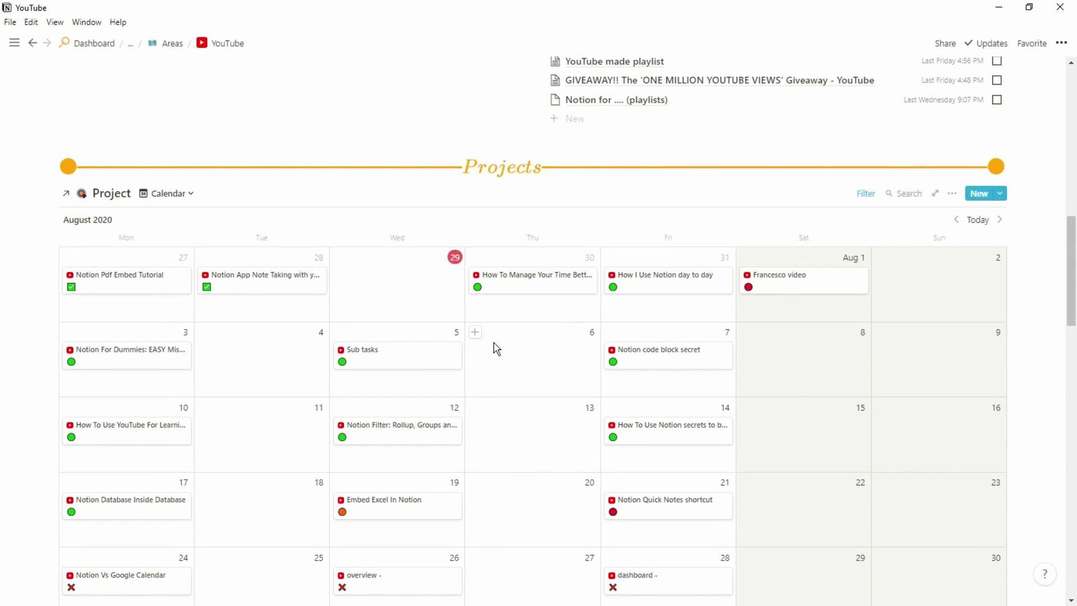
left_click(476, 336)
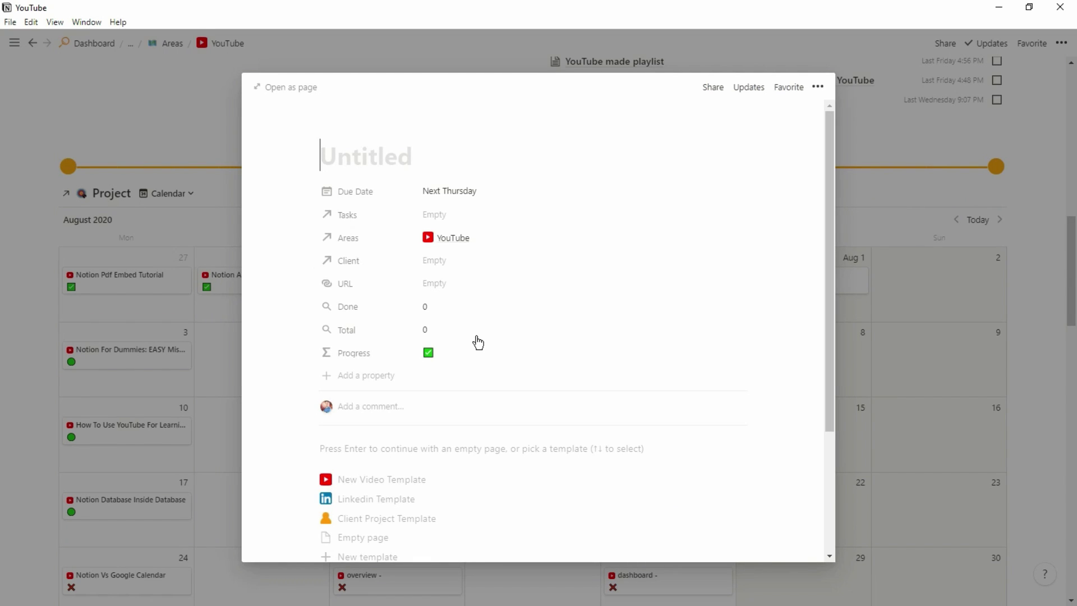
type("new video")
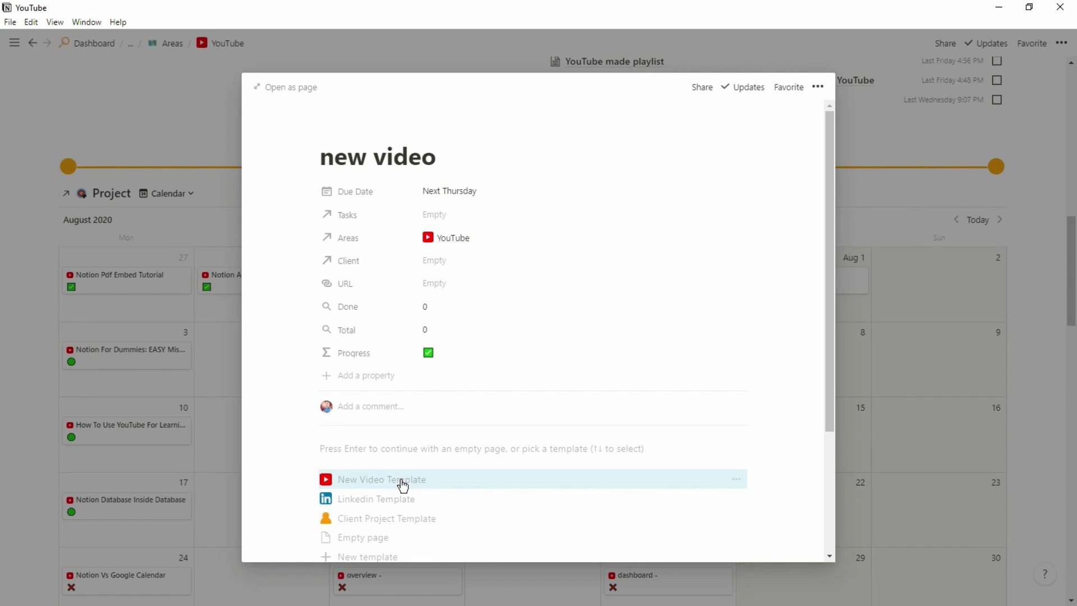
left_click(402, 484)
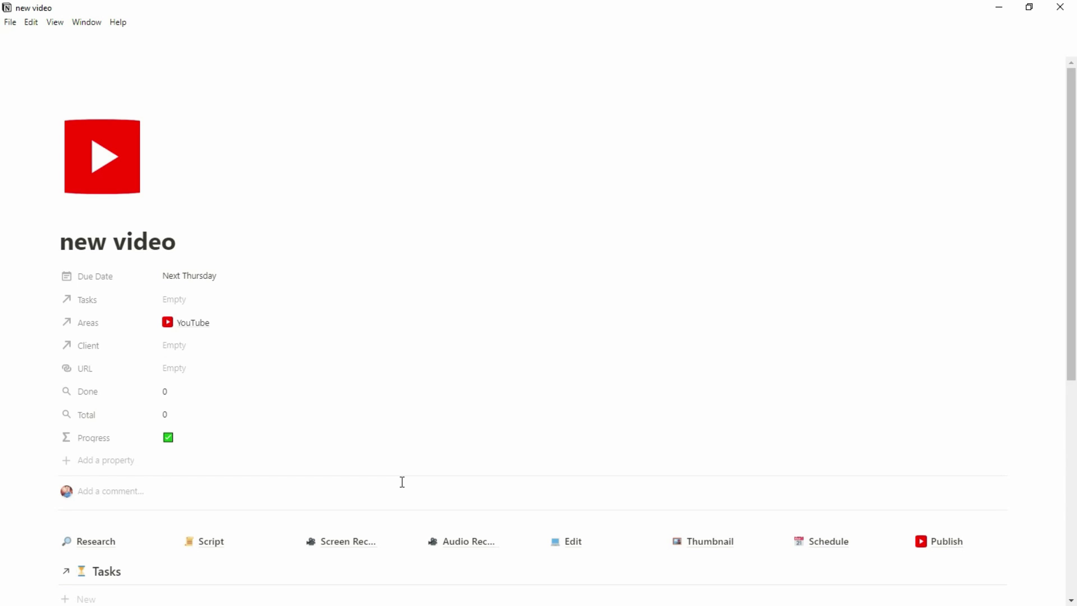
Move all eight template subtasks, from Research to Publish, into the new video page's Tasks database
scroll(403, 483, "down", 4)
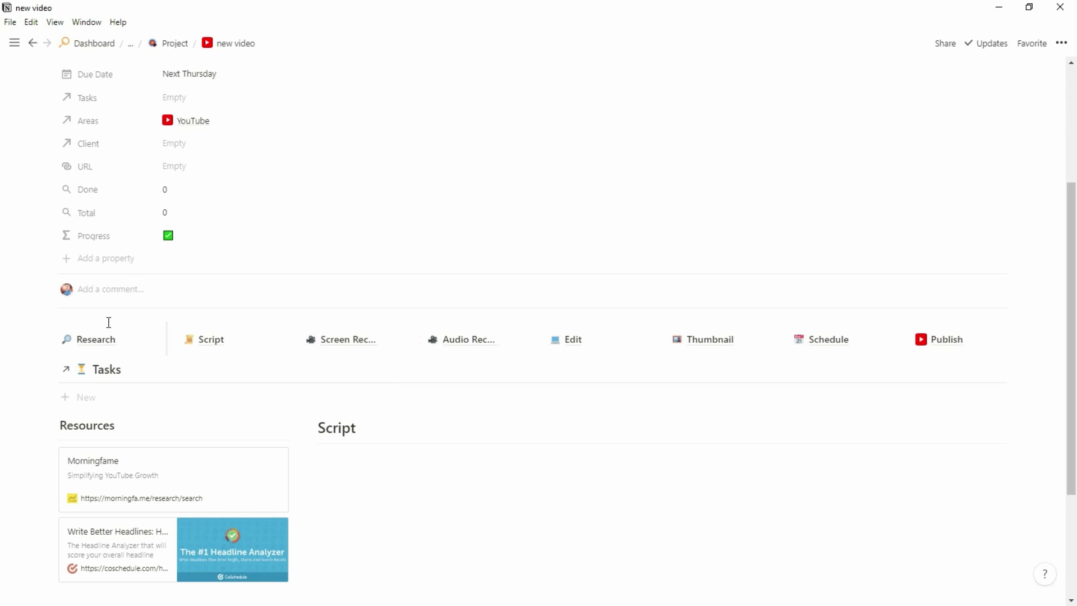
left_click_drag(94, 321, 914, 388)
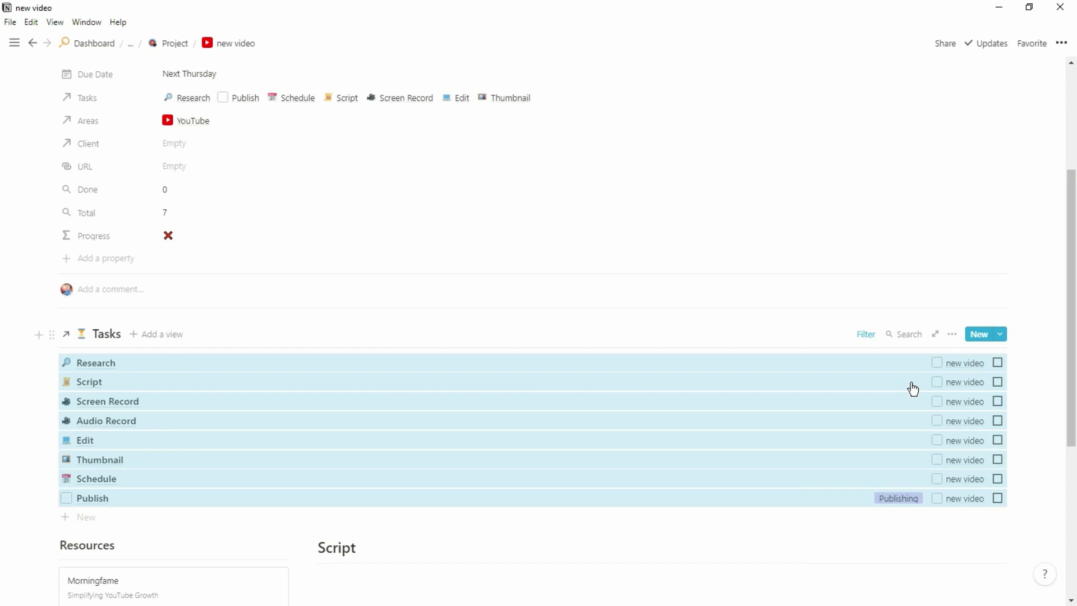
left_click(817, 335)
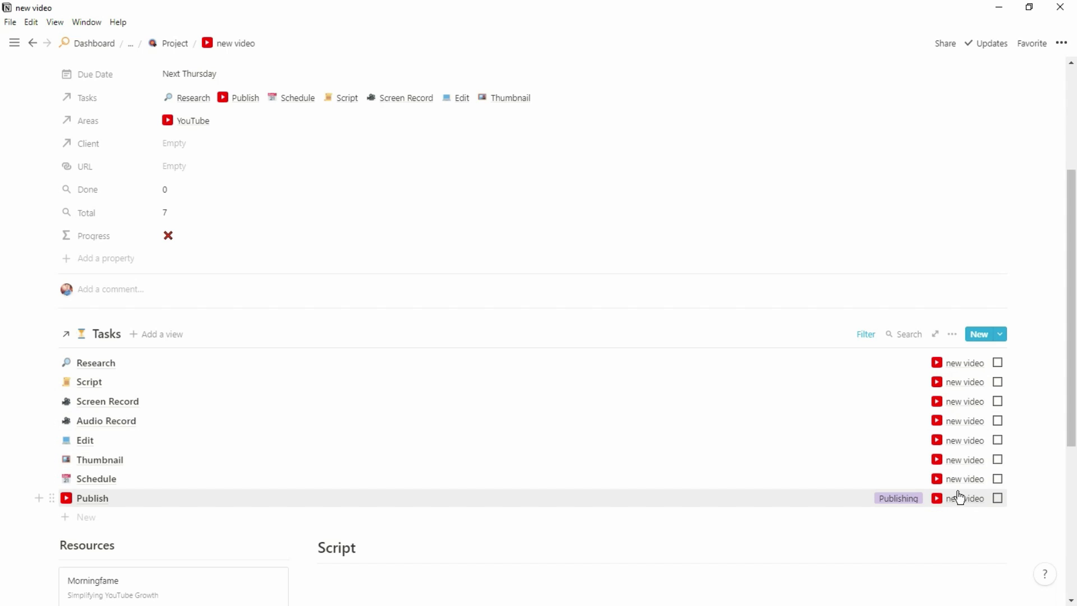
Review the new video page's tasks, resources, script area and progress, and open its linked YouTube area
scroll(727, 433, "down", 5)
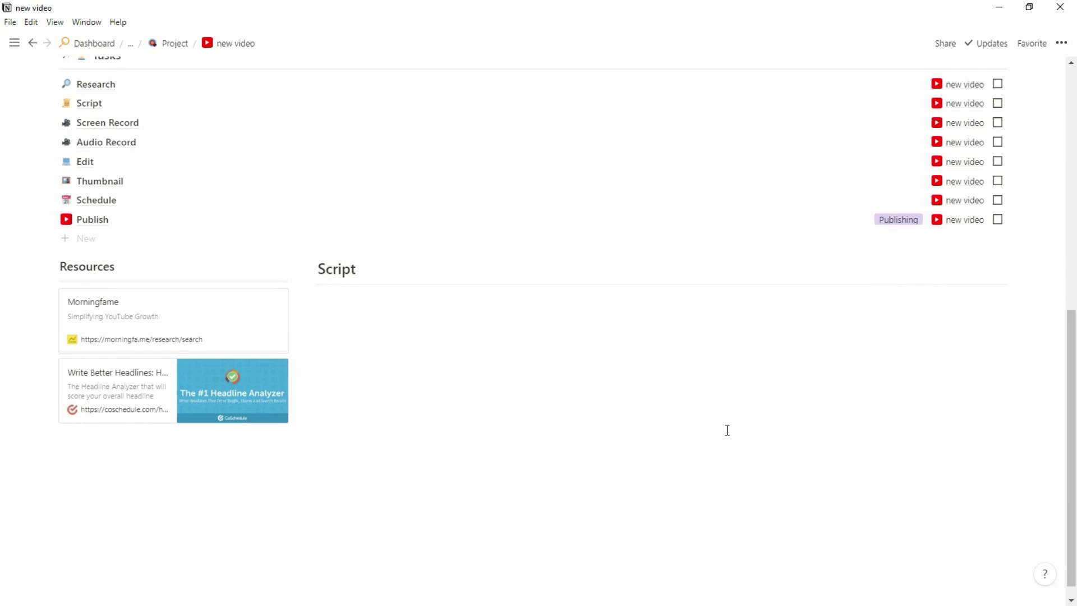
scroll(727, 431, "up", 4)
scroll(330, 281, "up", 1)
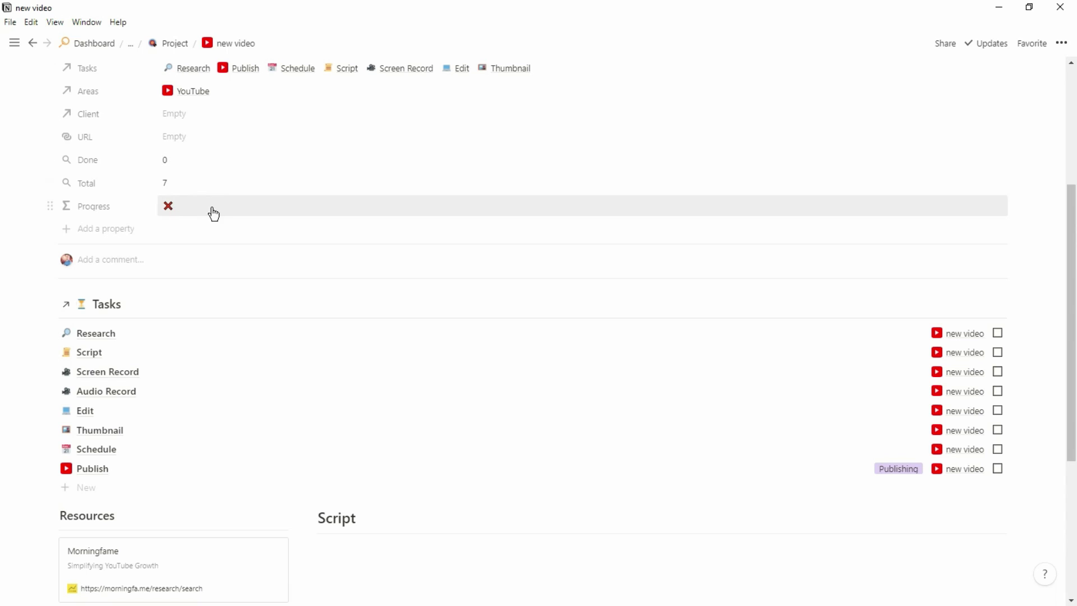
scroll(225, 215, "up", 2)
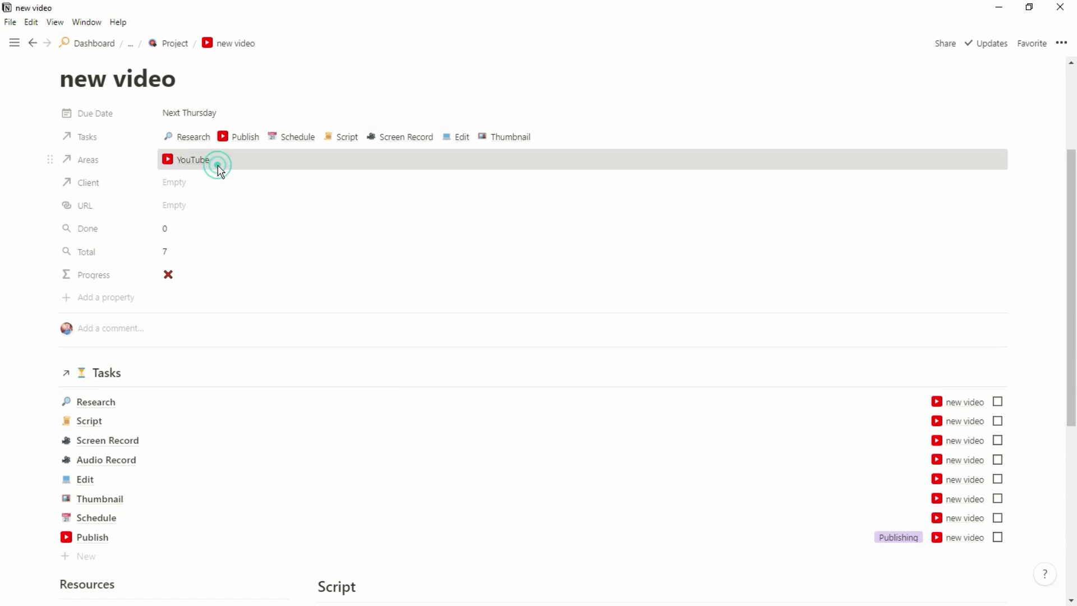
left_click(217, 164)
left_click(212, 197)
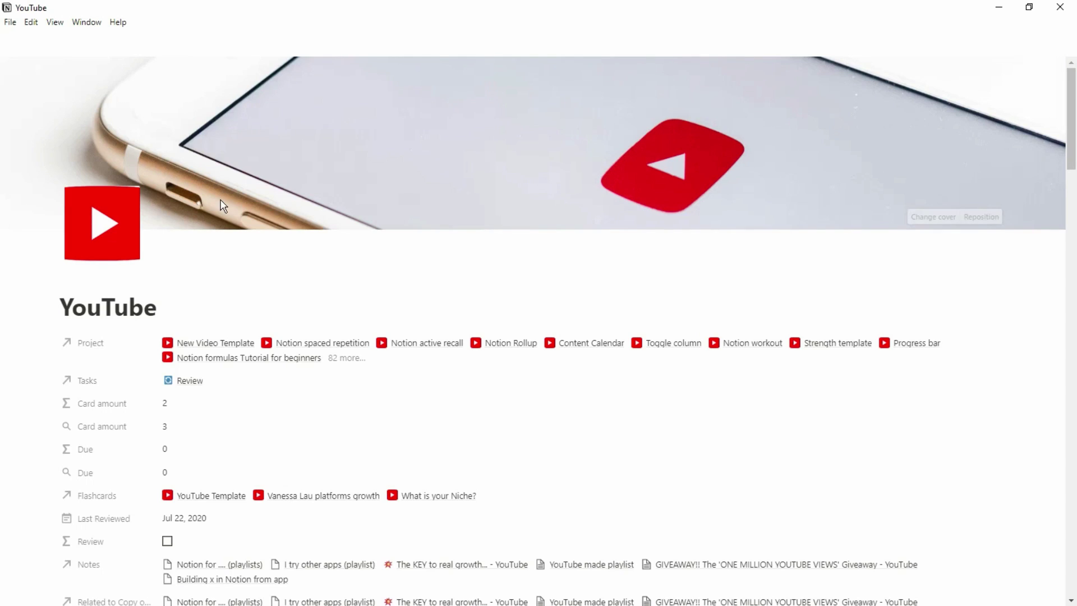
Reschedule the new video project from August 6 to July 29 in the Project calendar
scroll(397, 297, "down", 3)
scroll(397, 297, "down", 9)
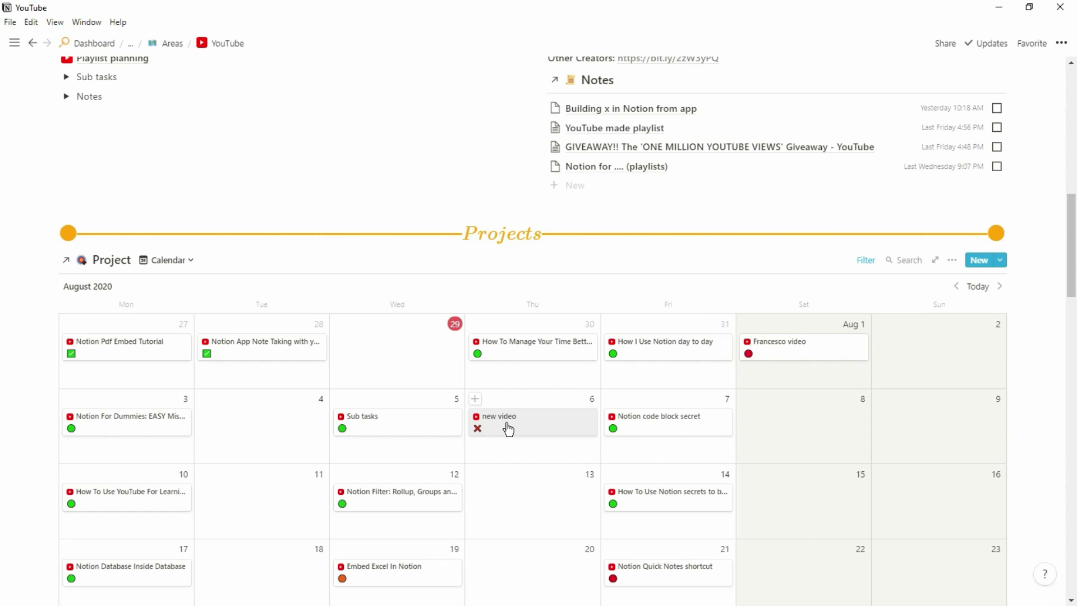
left_click_drag(508, 429, 396, 351)
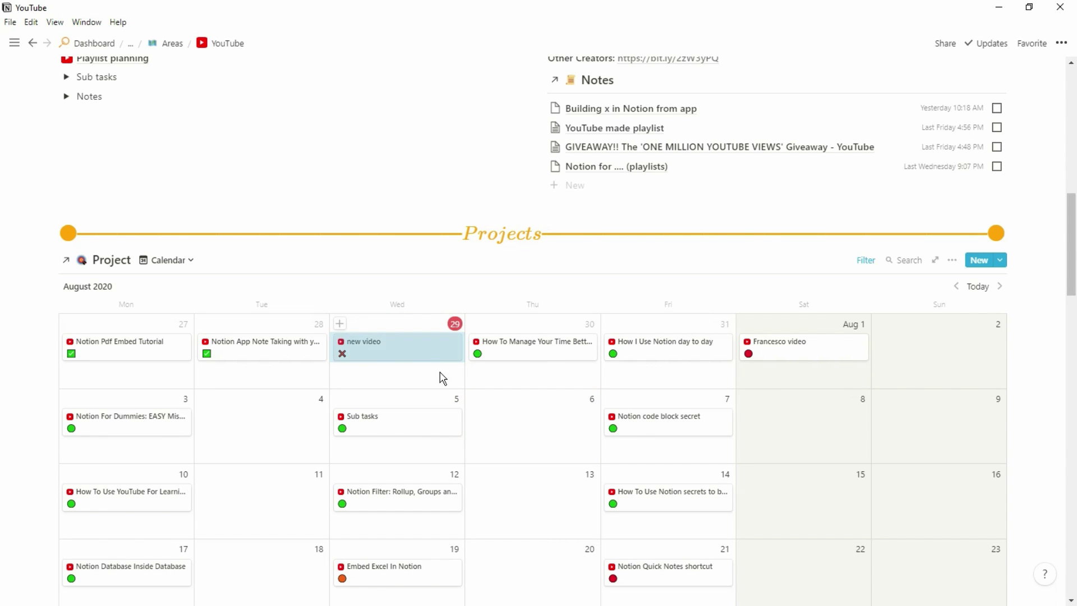
Look over the new video tasks on July 29 in the Tasks calendar and move the project back to August 6
scroll(506, 427, "down", 10)
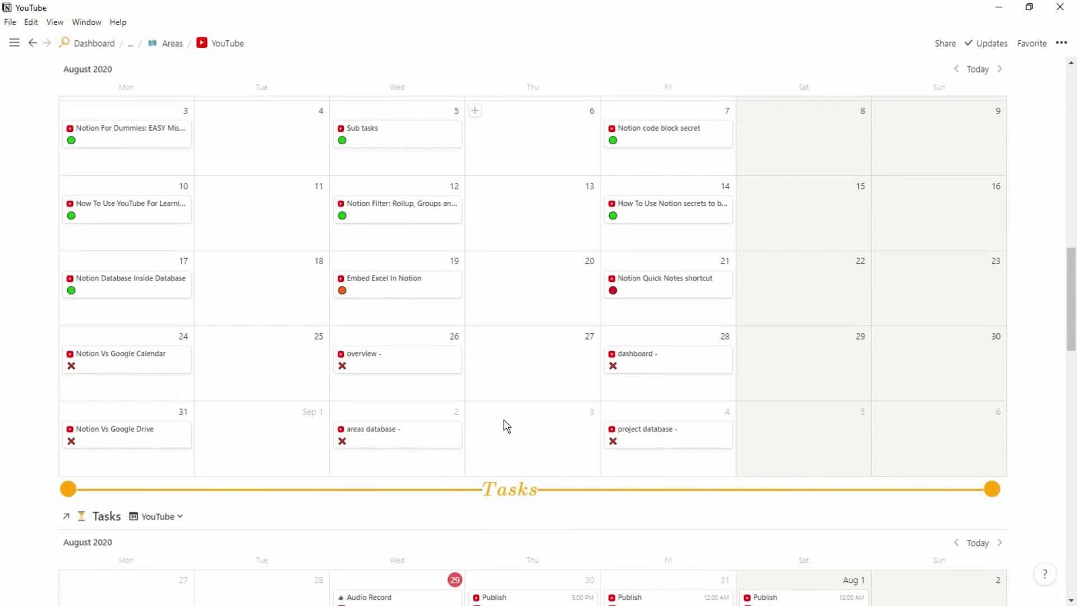
scroll(507, 427, "down", 2)
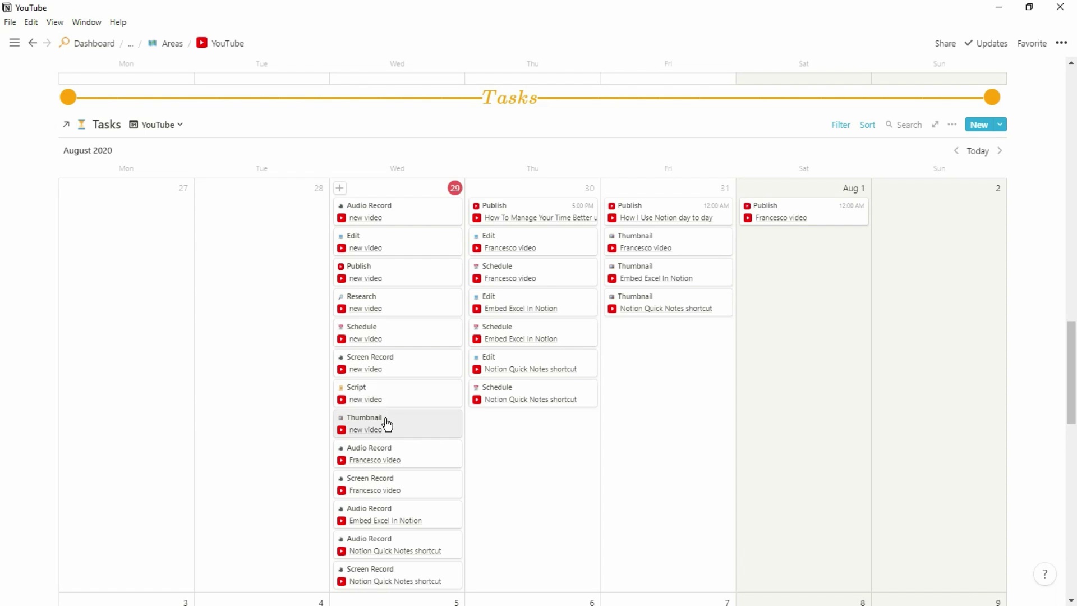
scroll(385, 392, "up", 9)
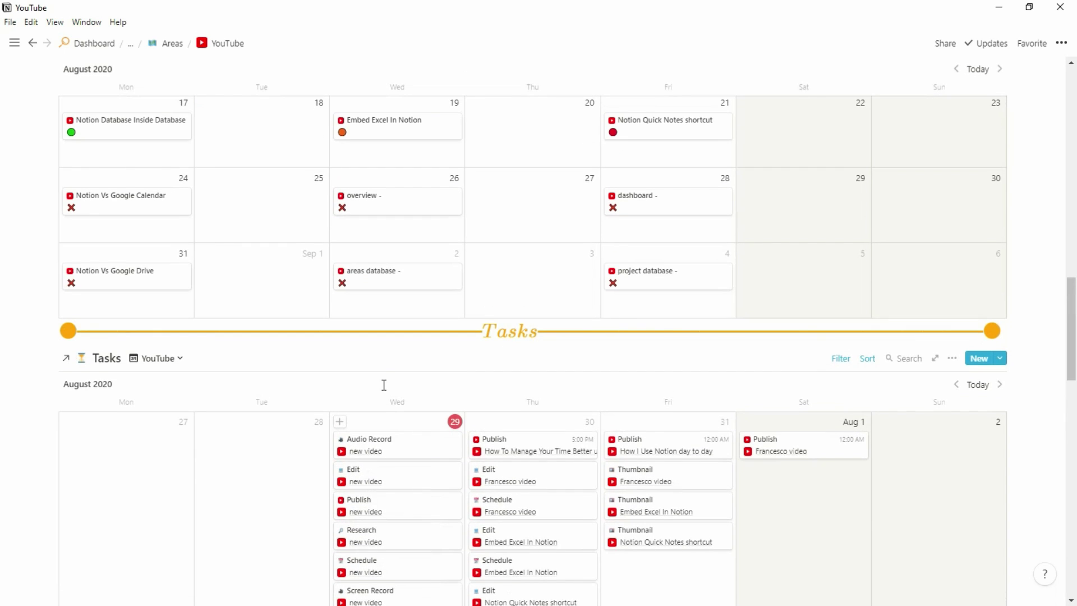
scroll(385, 385, "up", 2)
left_click_drag(397, 200, 504, 282)
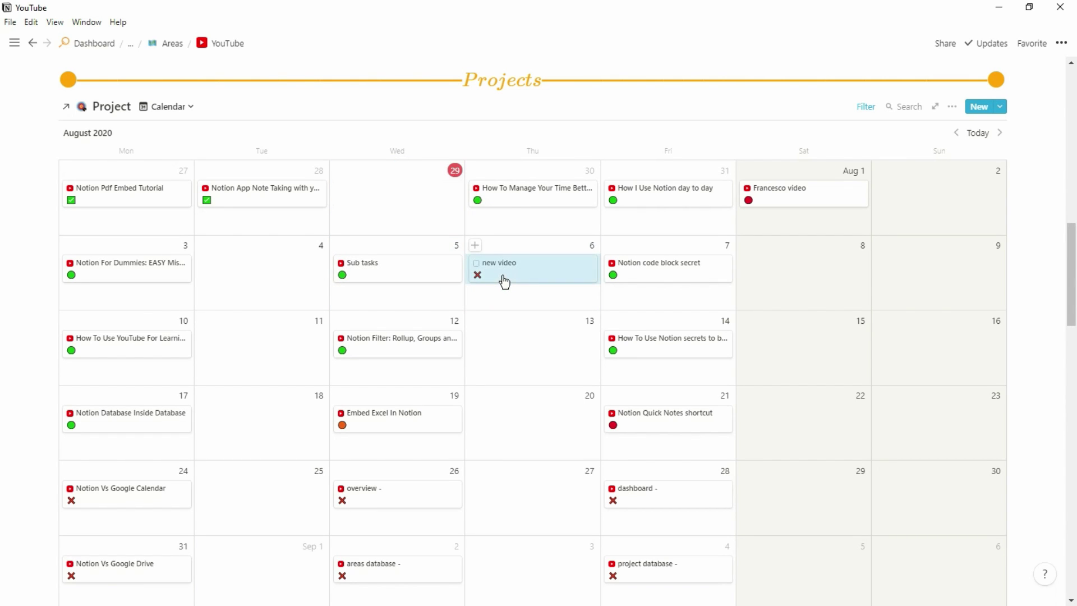
Check the sort settings of the YouTube view in the area's Tasks calendar
scroll(366, 281, "down", 4)
scroll(365, 279, "down", 5)
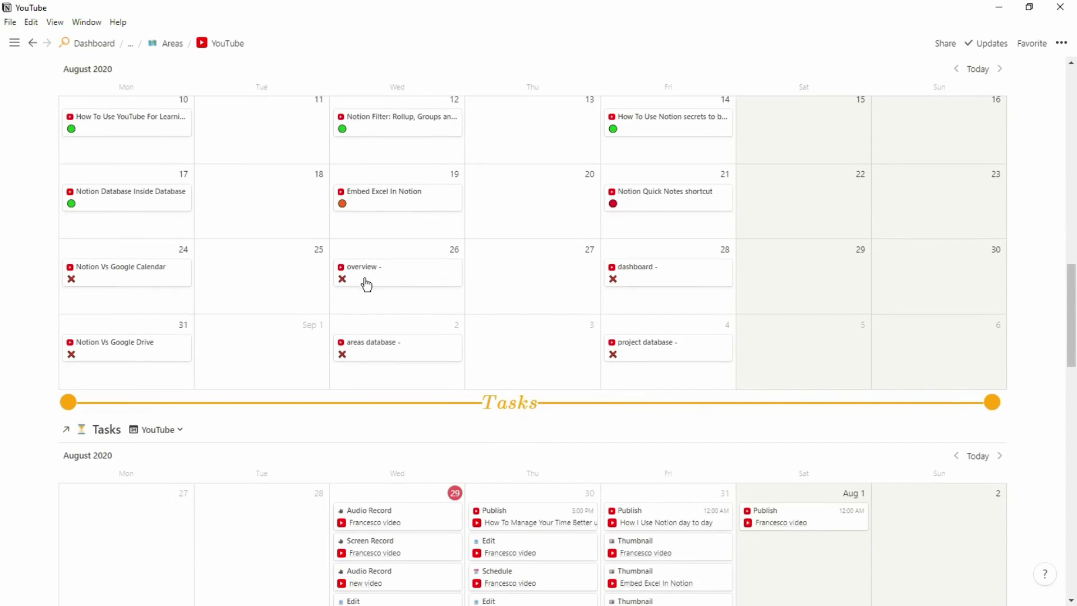
scroll(371, 391, "down", 2)
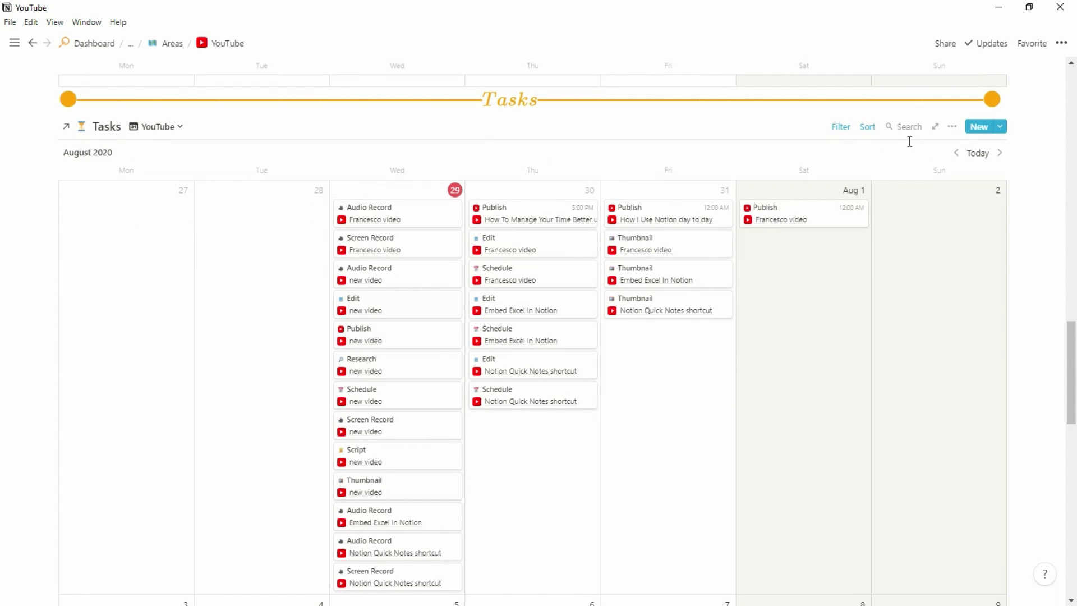
left_click(869, 128)
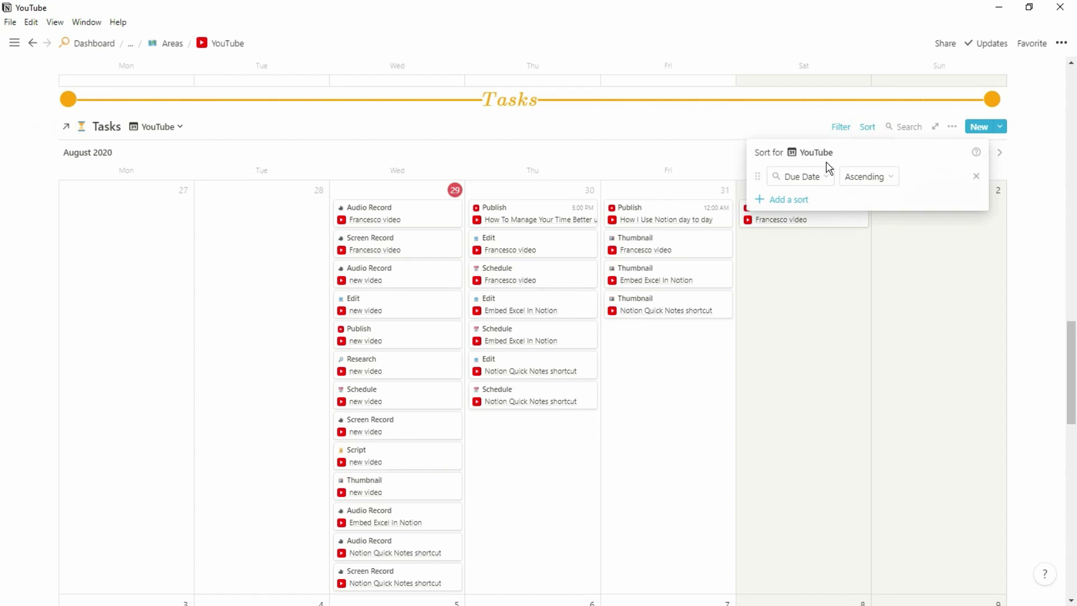
left_click(712, 161)
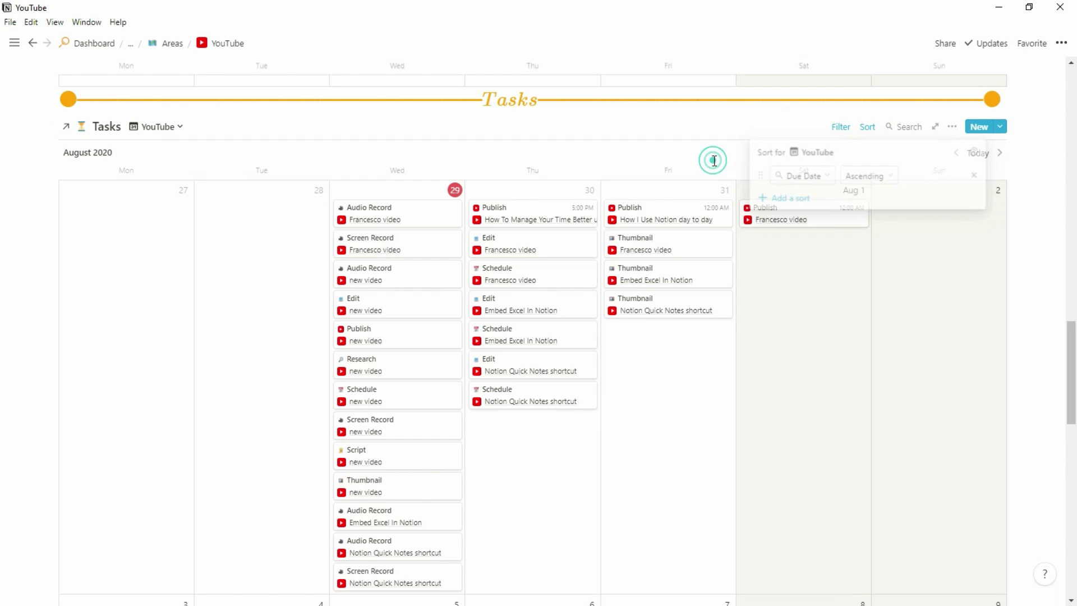
Move all eight new video tasks from July 29 to August 1 in the Tasks calendar
left_click(312, 303)
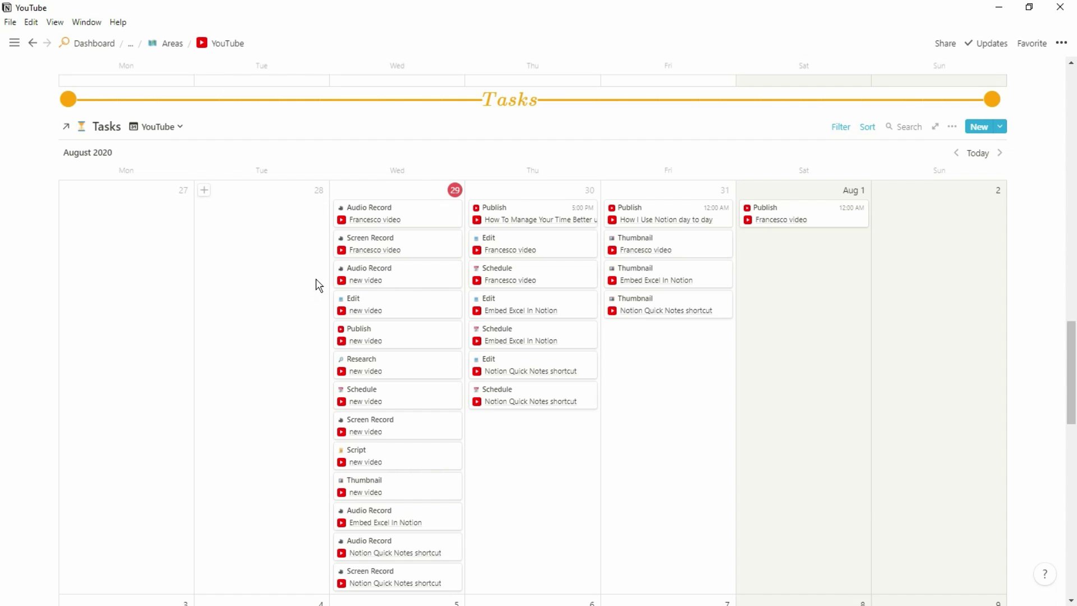
left_click_drag(317, 279, 383, 494)
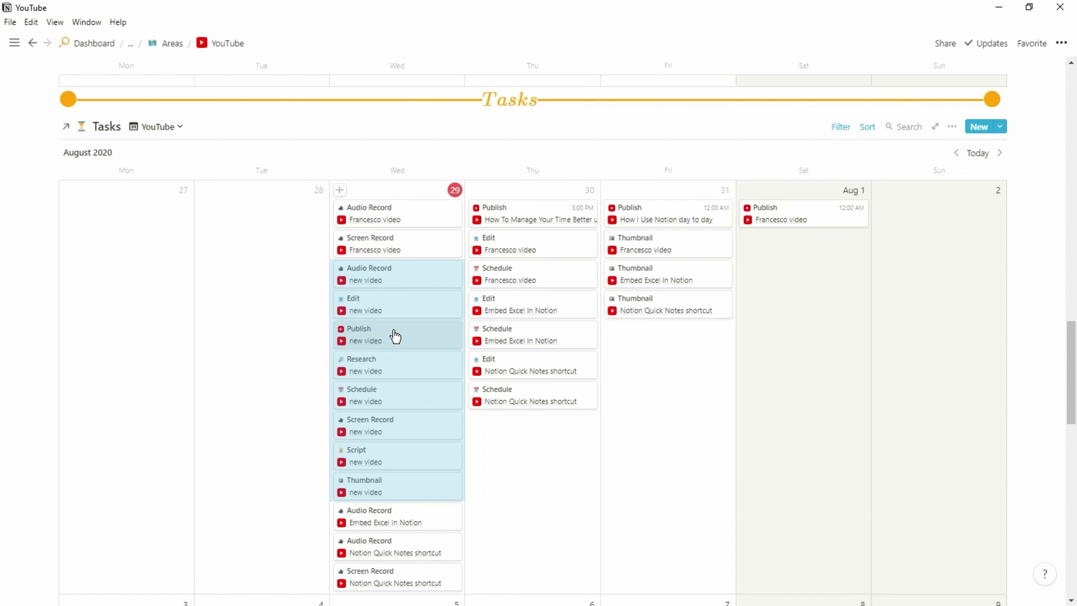
left_click(393, 305)
left_click_drag(427, 328, 742, 449)
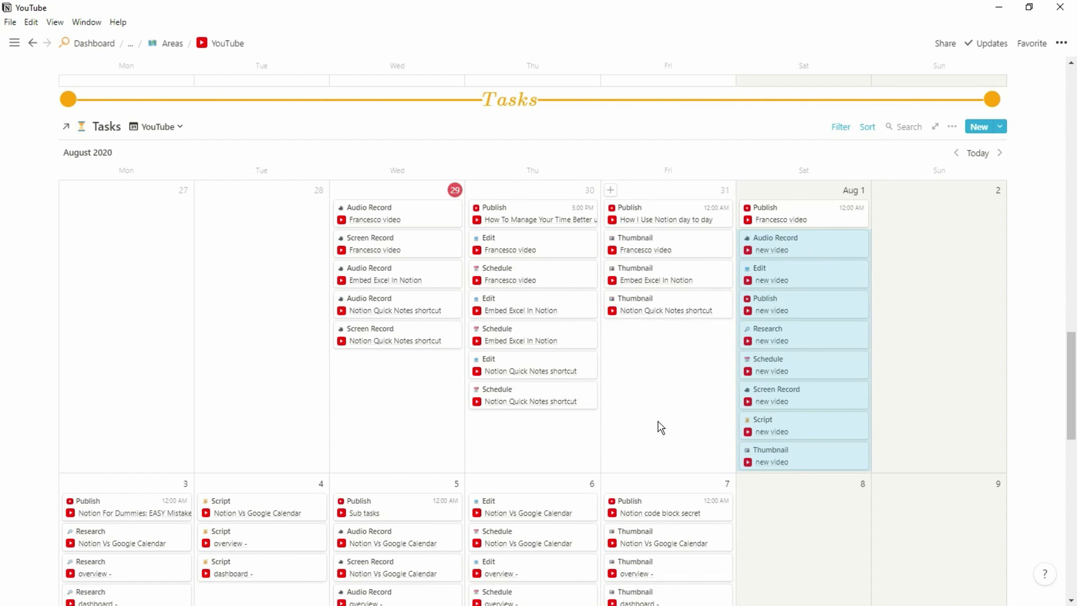
scroll(658, 428, "down", 2)
left_click(808, 392)
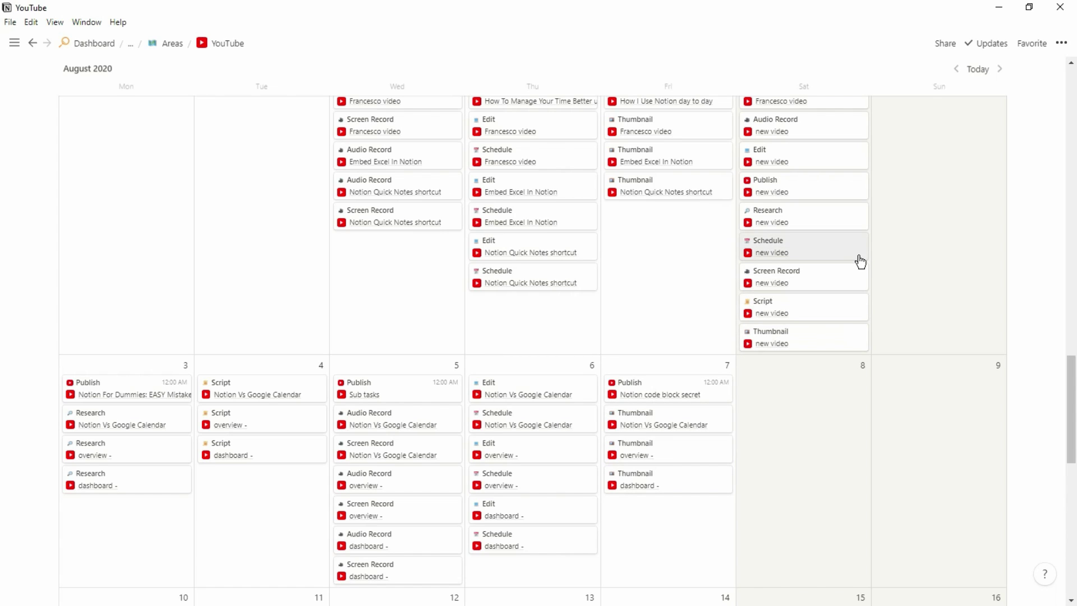
Set the date of the new video's Publish task to August 6, 2020
left_click(804, 191)
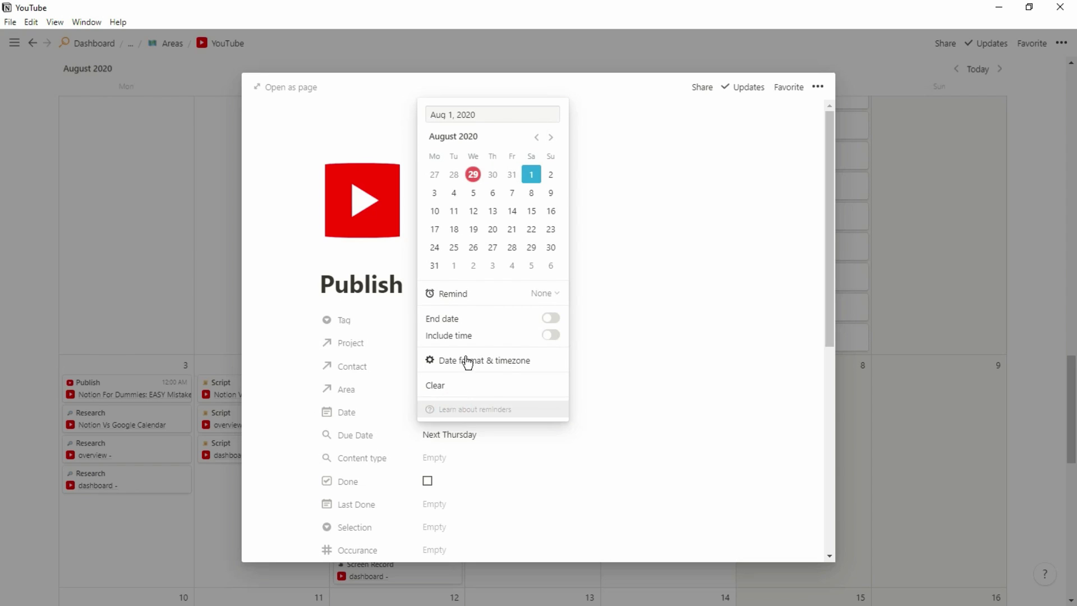
left_click(493, 194)
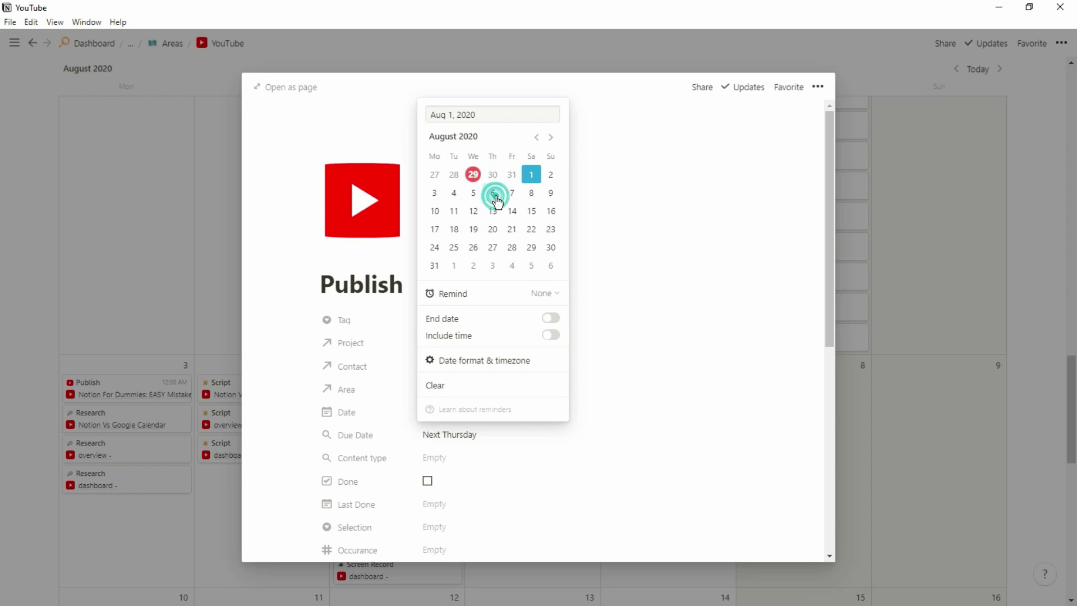
left_click(608, 435)
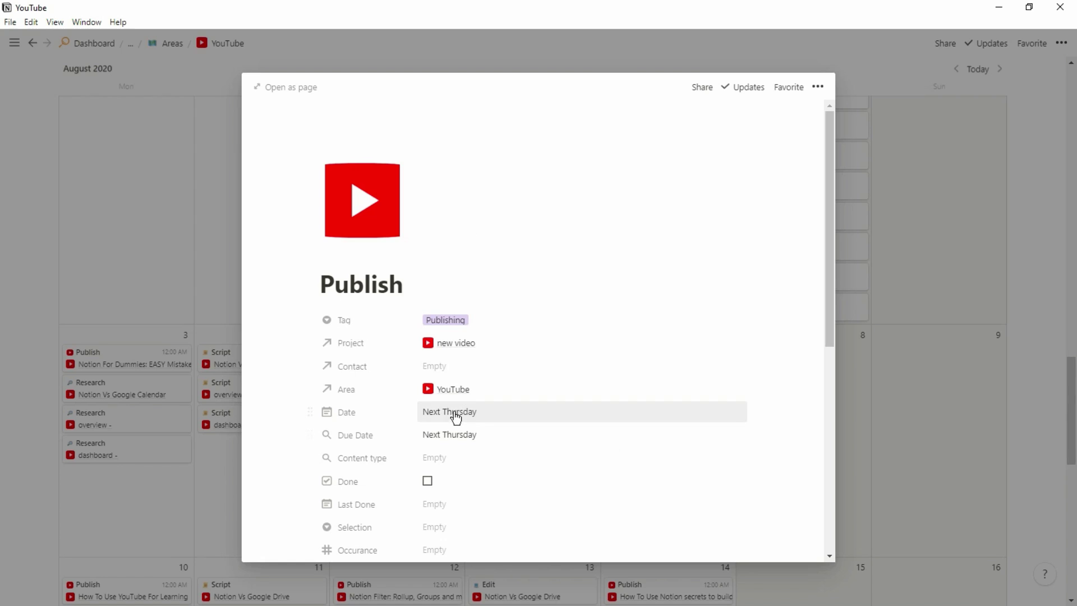
left_click(929, 340)
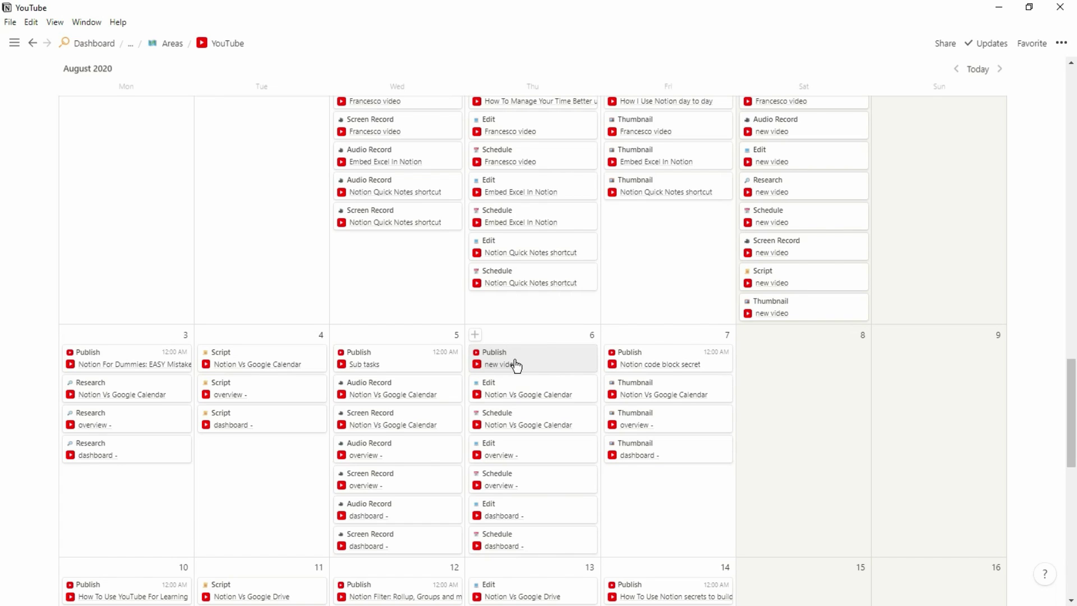
Delete the new video's Publish task on August 6 and its seven remaining tasks on August 1
left_click(534, 359)
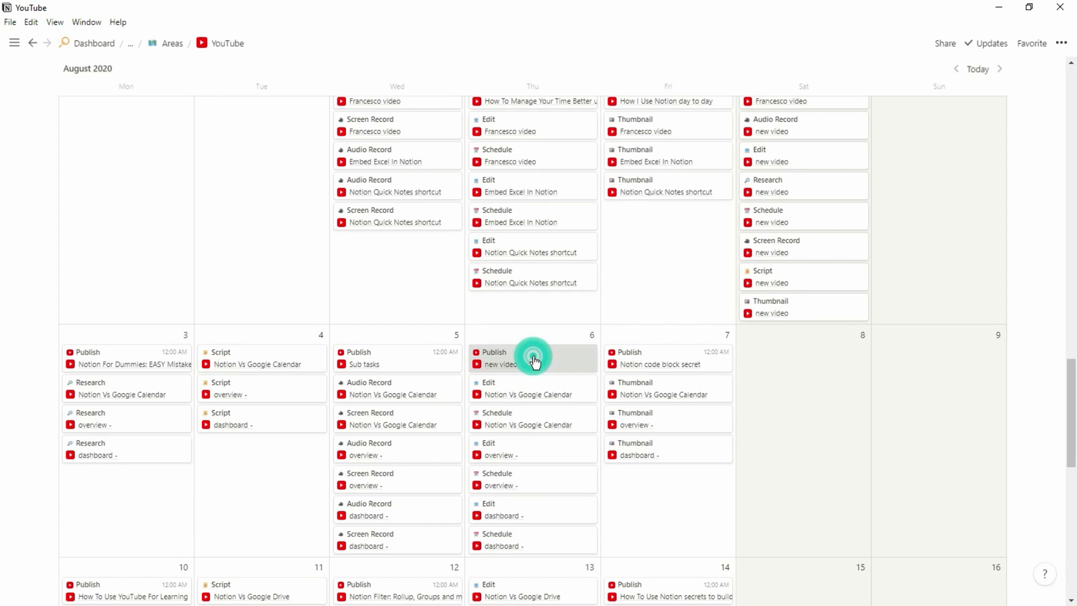
key("Escape")
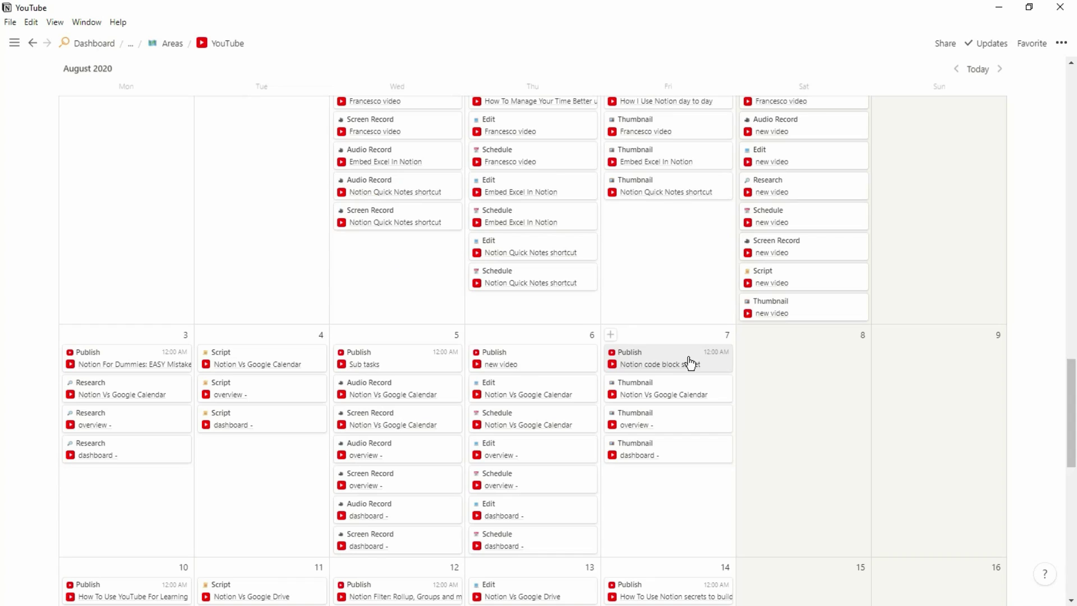
right_click(541, 364)
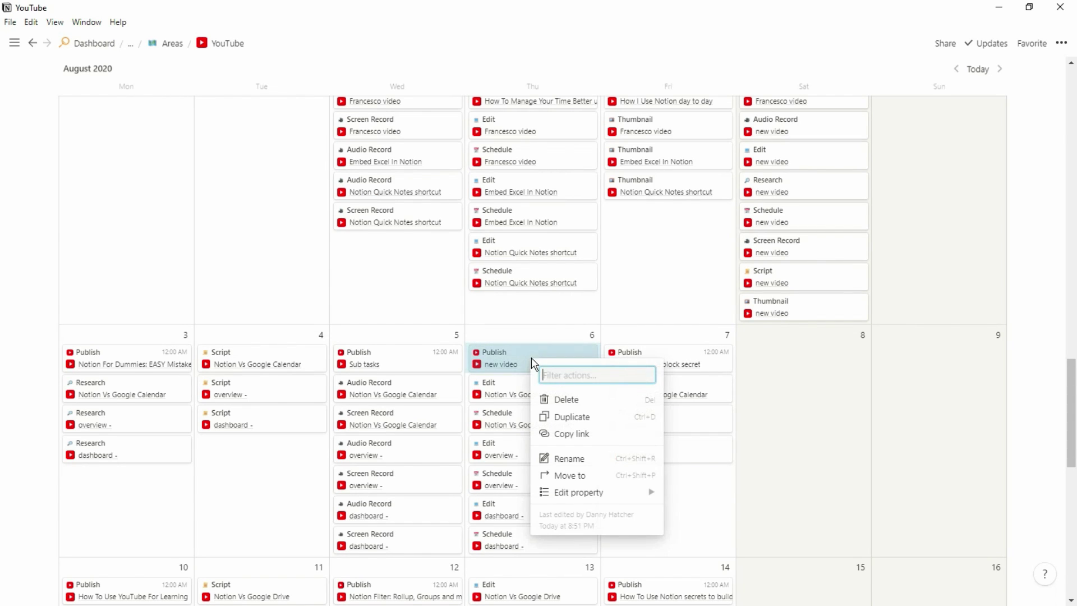
left_click(561, 401)
scroll(878, 369, "up", 2)
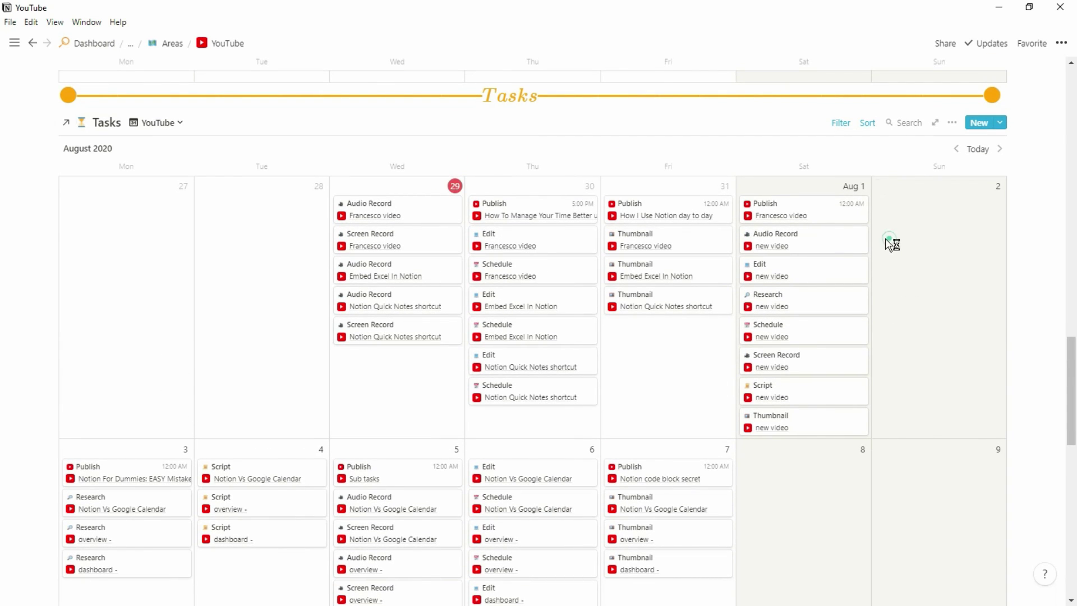
left_click_drag(890, 243, 832, 432)
key("Delete")
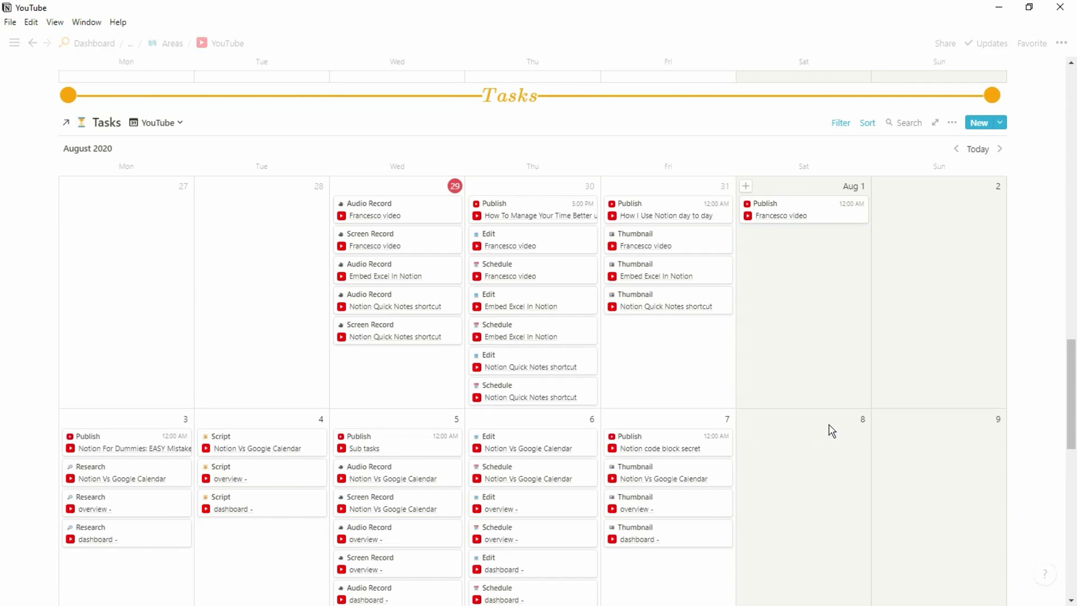
Delete the new video project on August 6 from the Project calendar
scroll(803, 303, "up", 8)
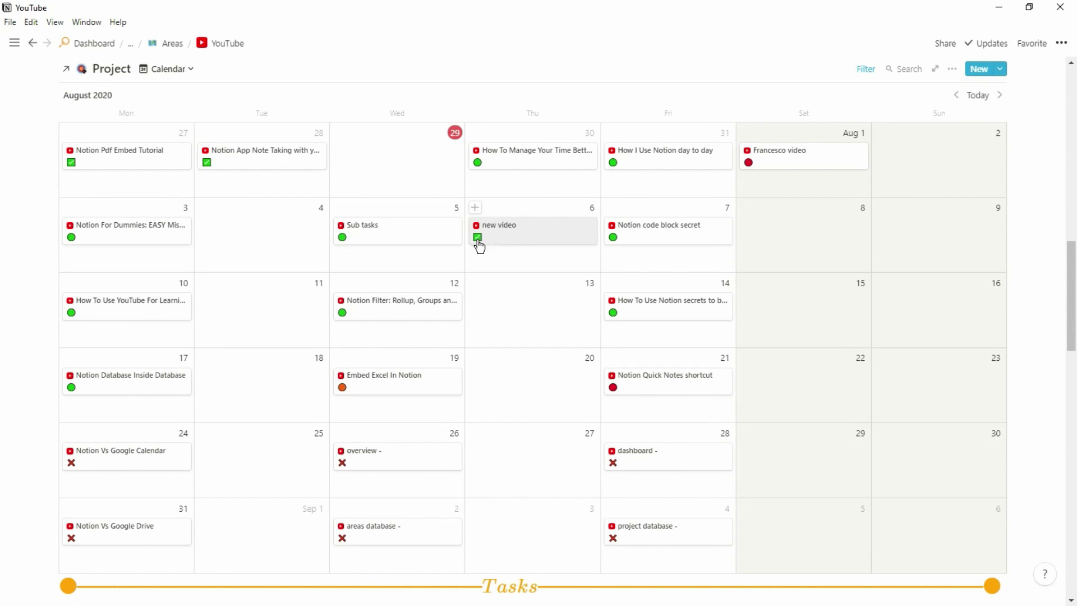
right_click(522, 241)
left_click(551, 274)
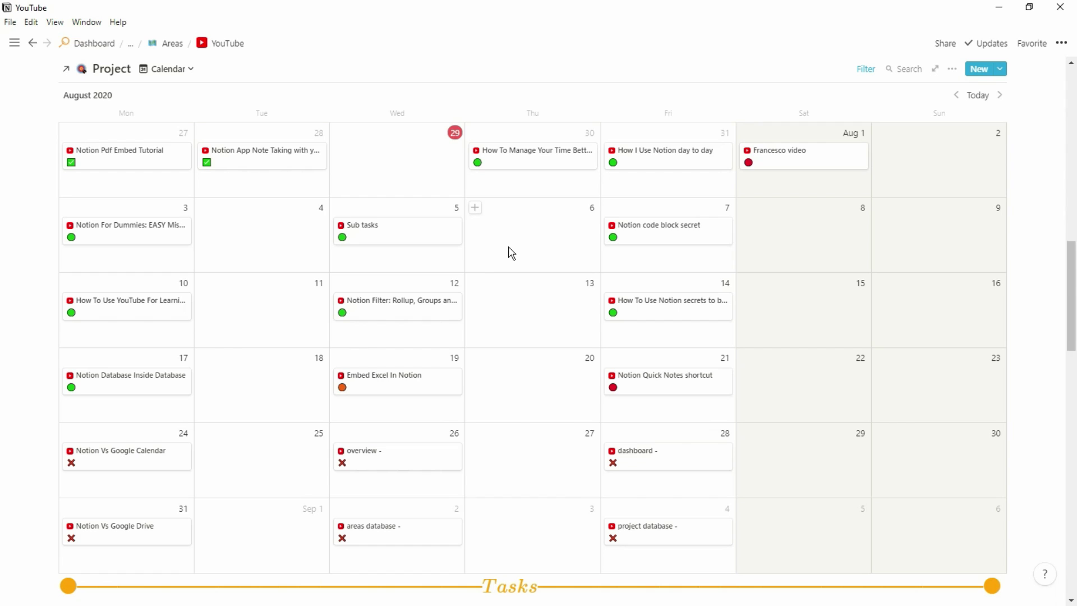
Create a note titled "new note" from the Flashcard Template in the Dashboard's Inbox
left_click(104, 50)
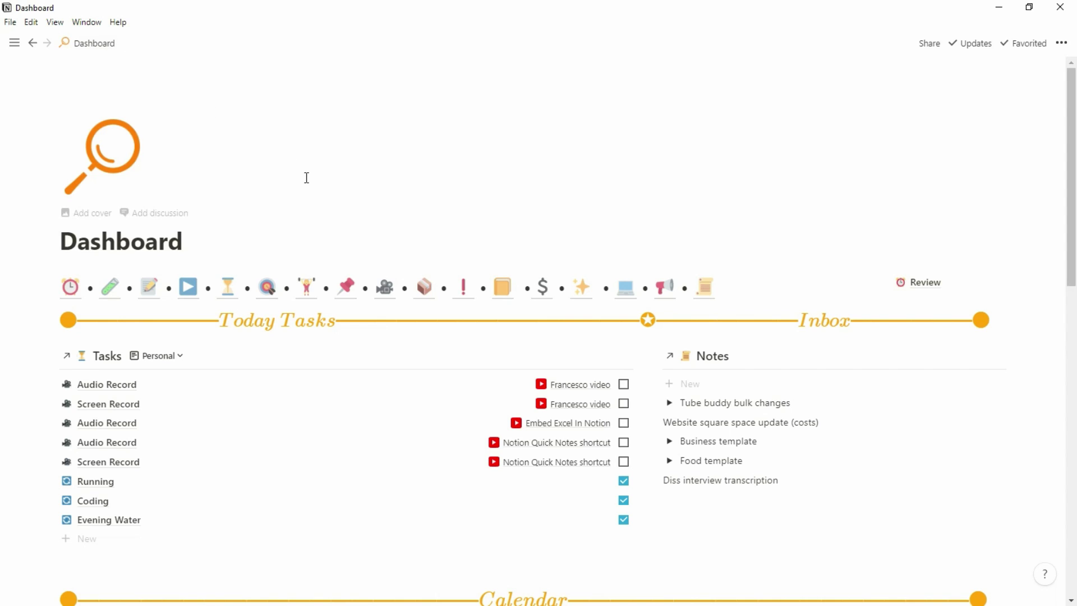
left_click(699, 390)
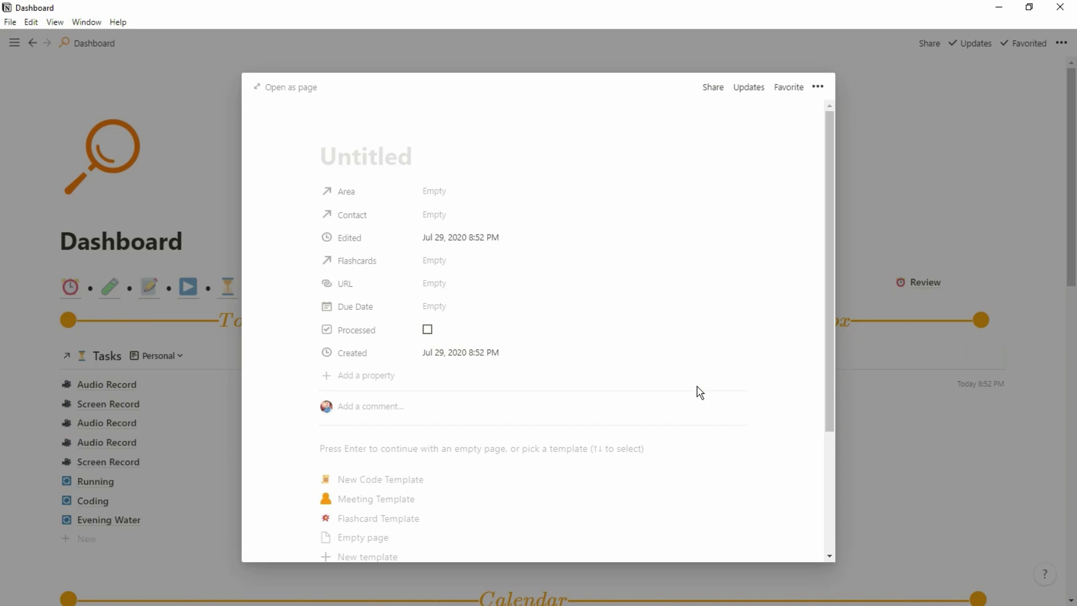
type("n")
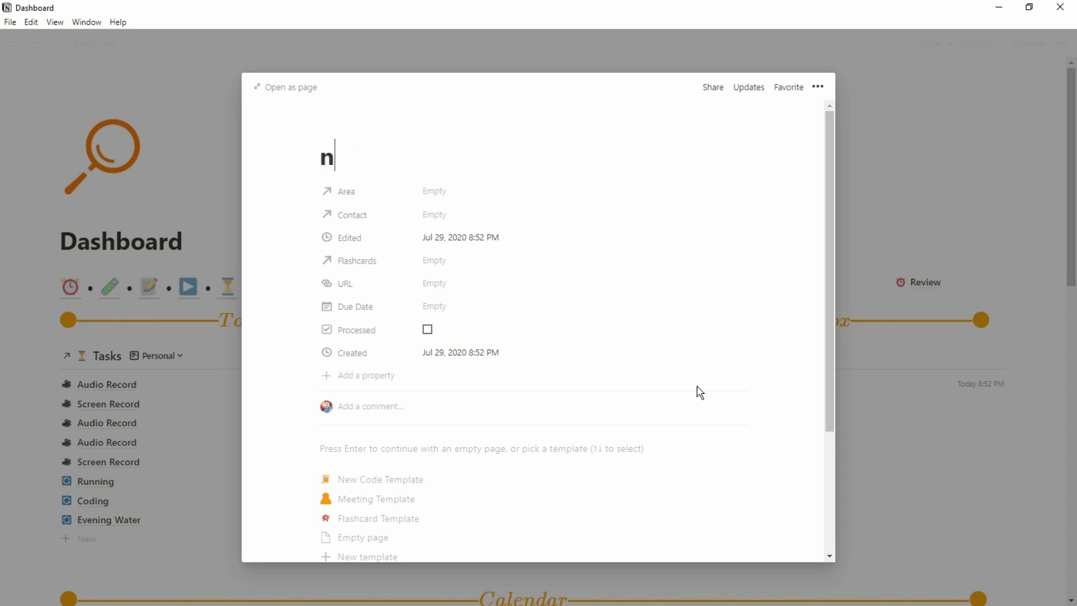
type("ew note")
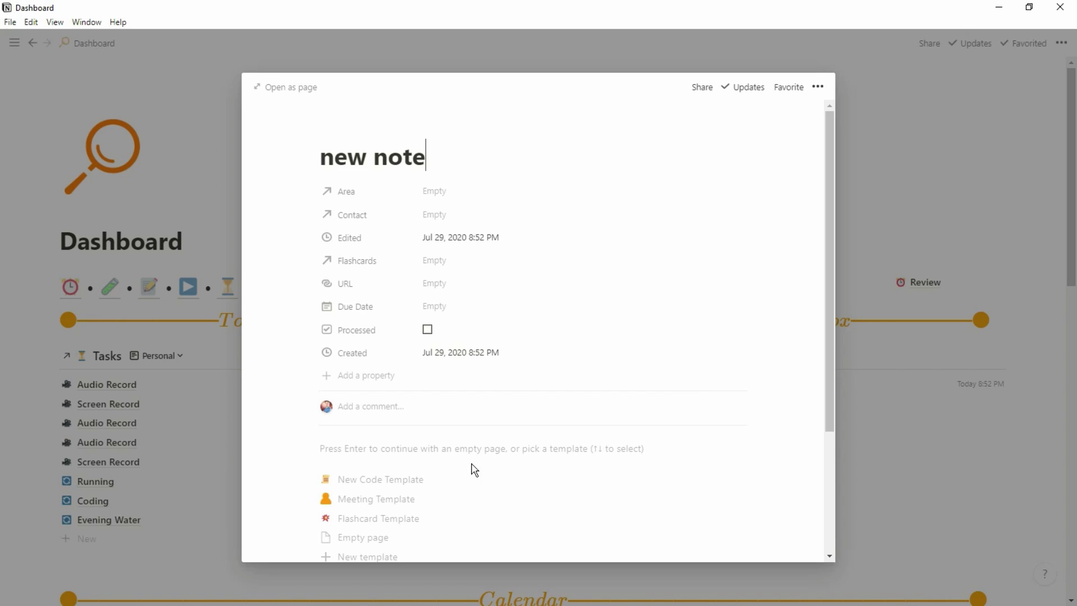
left_click(403, 527)
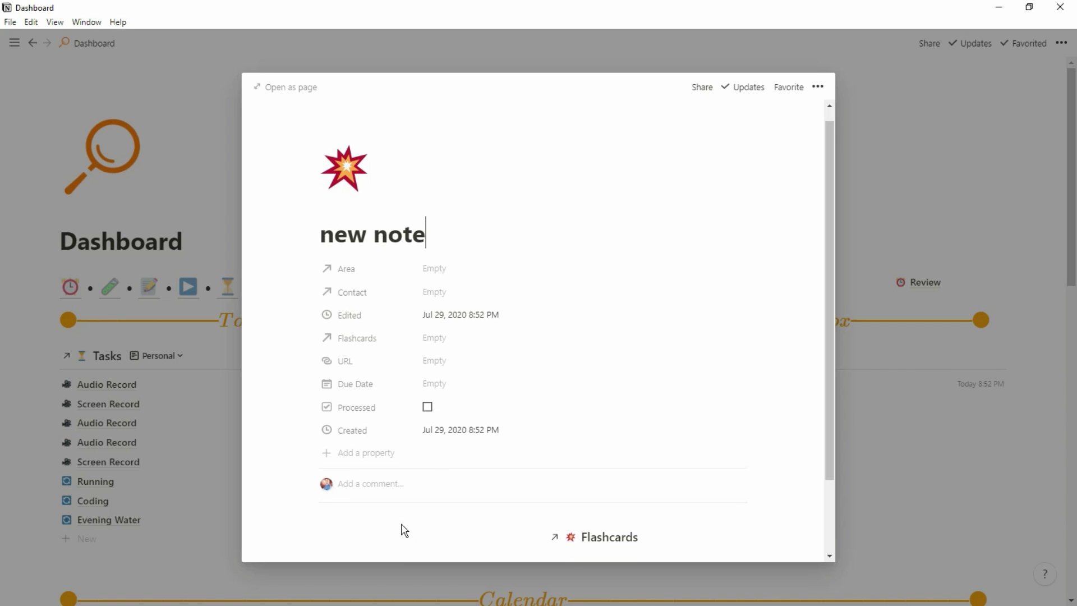
scroll(404, 531, "down", 2)
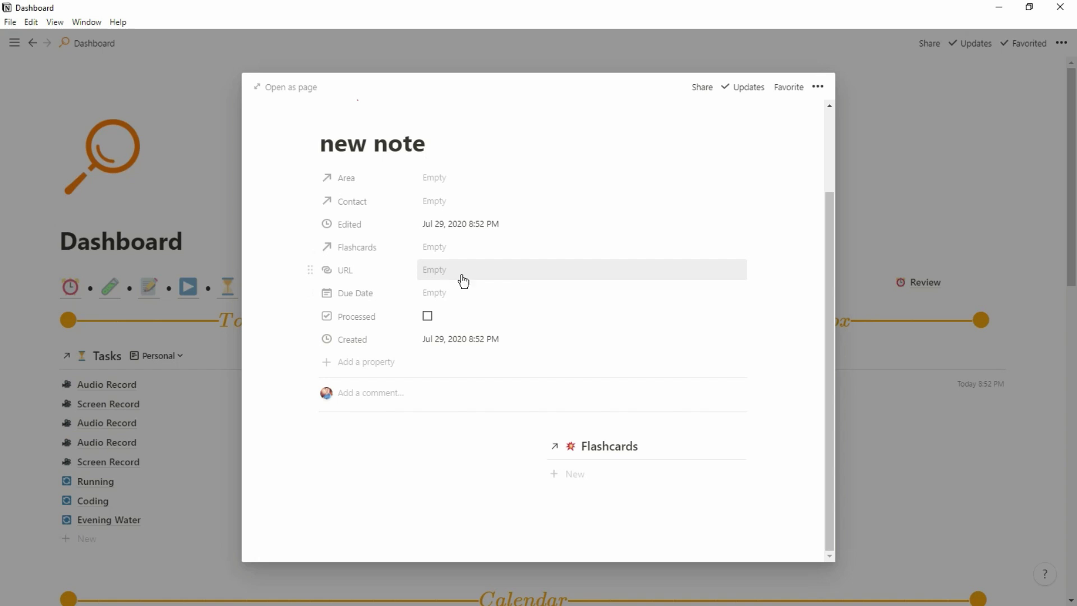
left_click(857, 426)
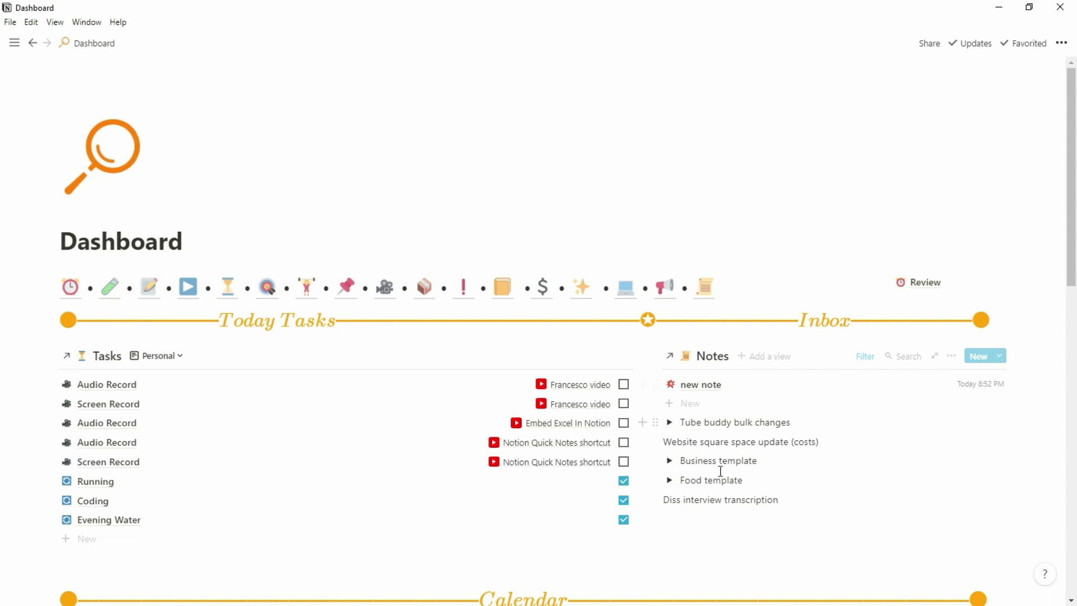
Open the Note-taking area and move new note from New Notes to the YouTube list under Filter Area
left_click(705, 288)
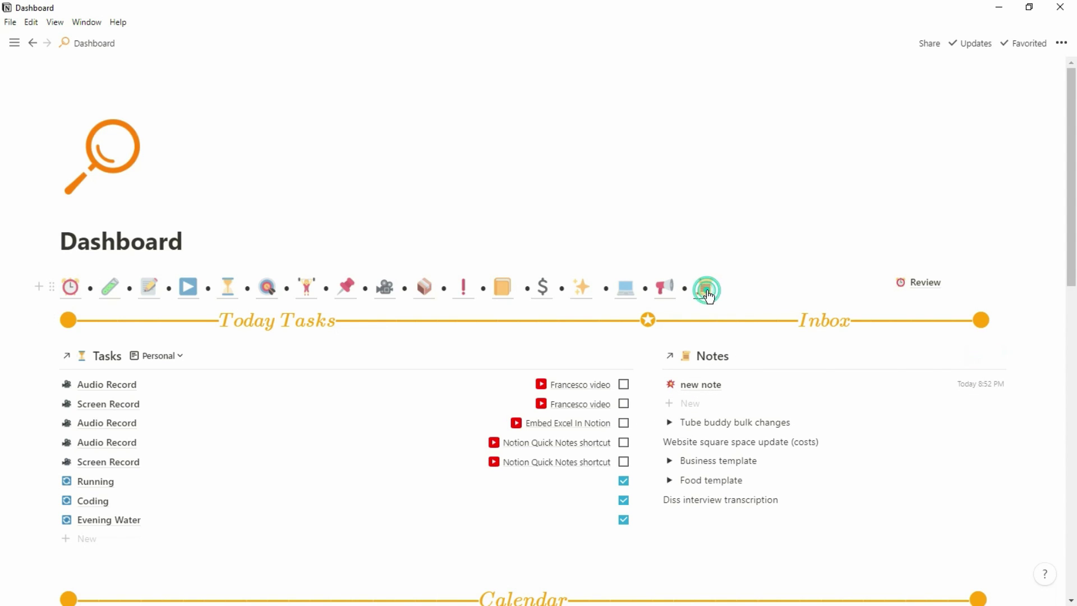
scroll(710, 297, "down", 8)
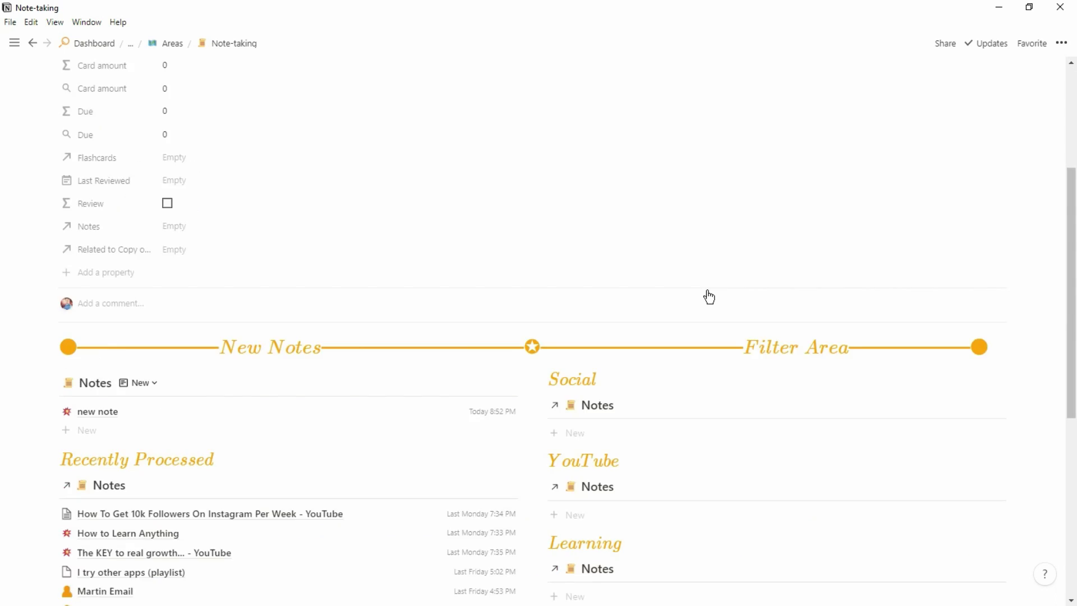
scroll(708, 291, "down", 1)
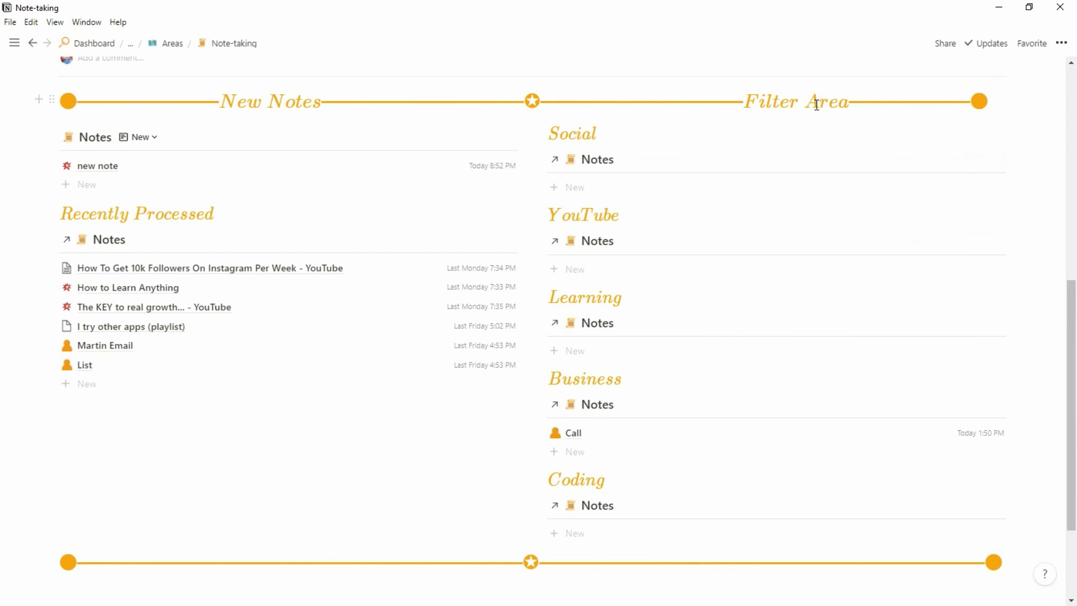
left_click(128, 171)
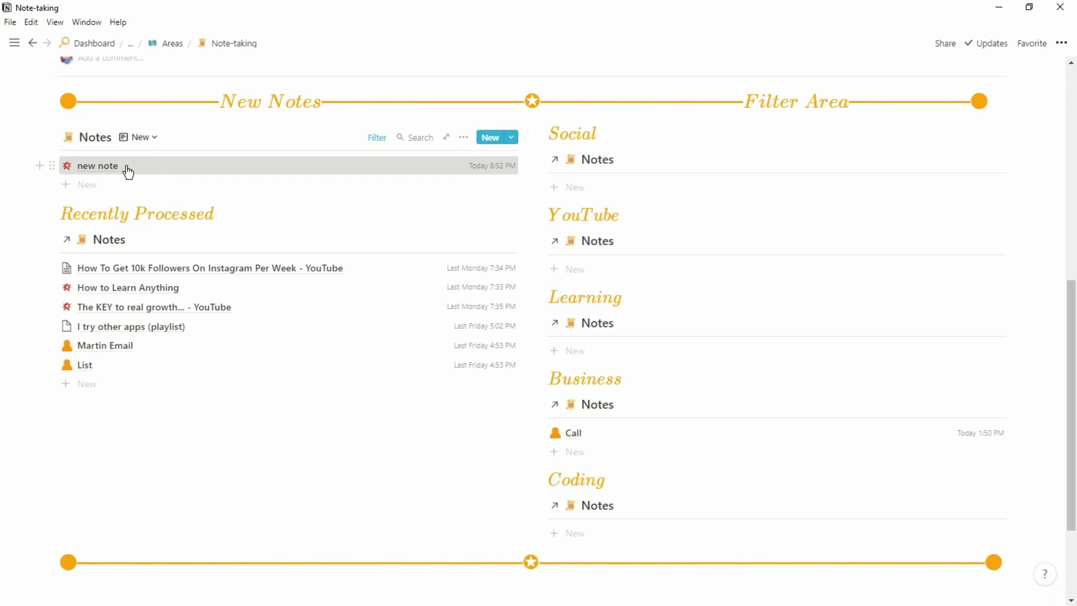
left_click_drag(128, 171, 606, 271)
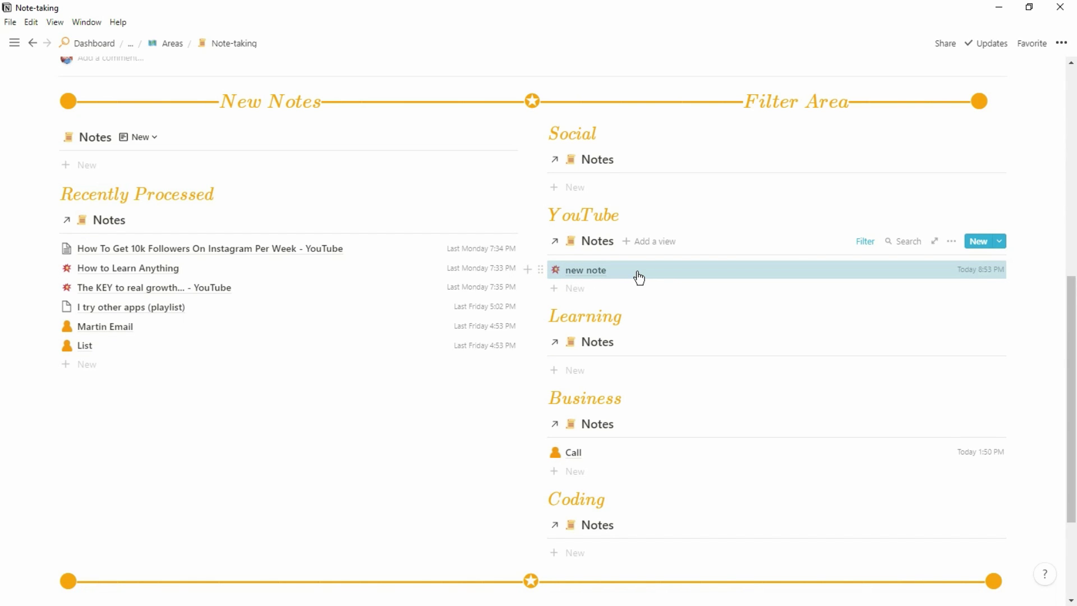
Go through the Dashboard to the YouTube area and check off new note in its Notes list
left_click(95, 45)
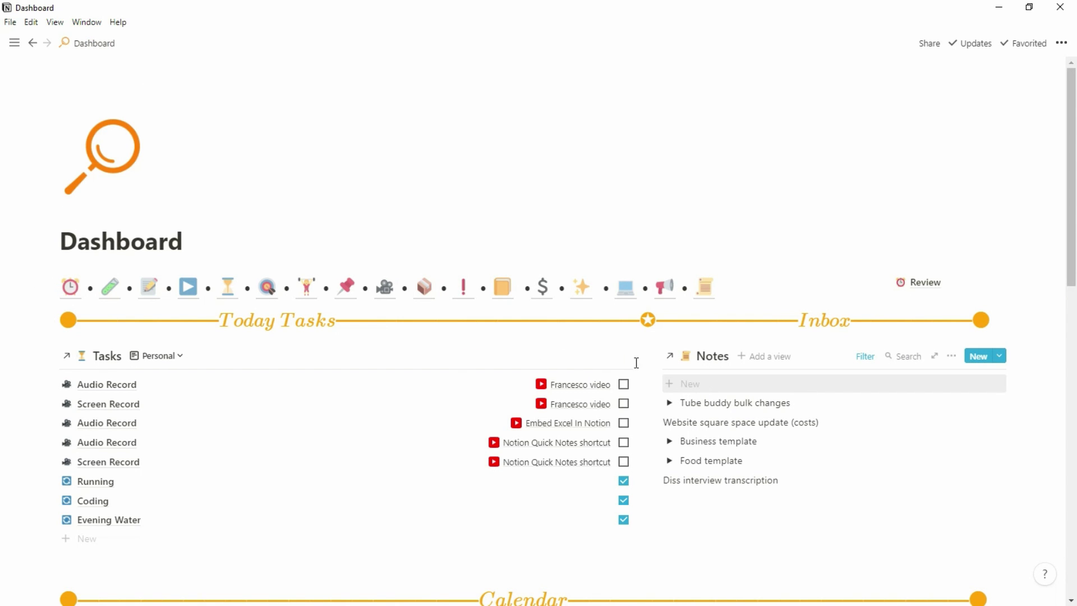
left_click(189, 286)
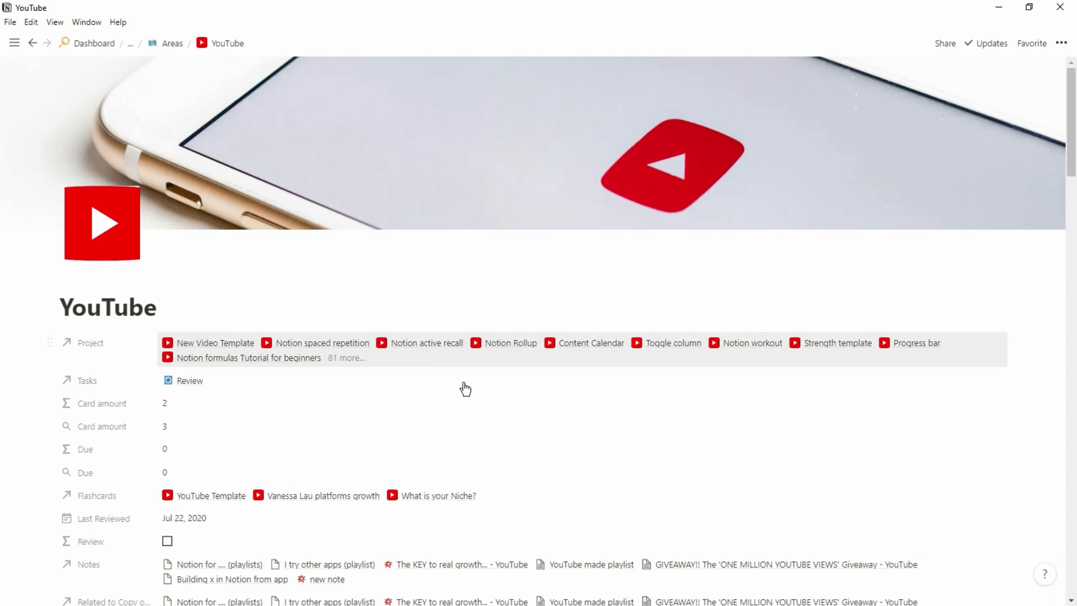
scroll(465, 383, "down", 5)
scroll(465, 384, "down", 3)
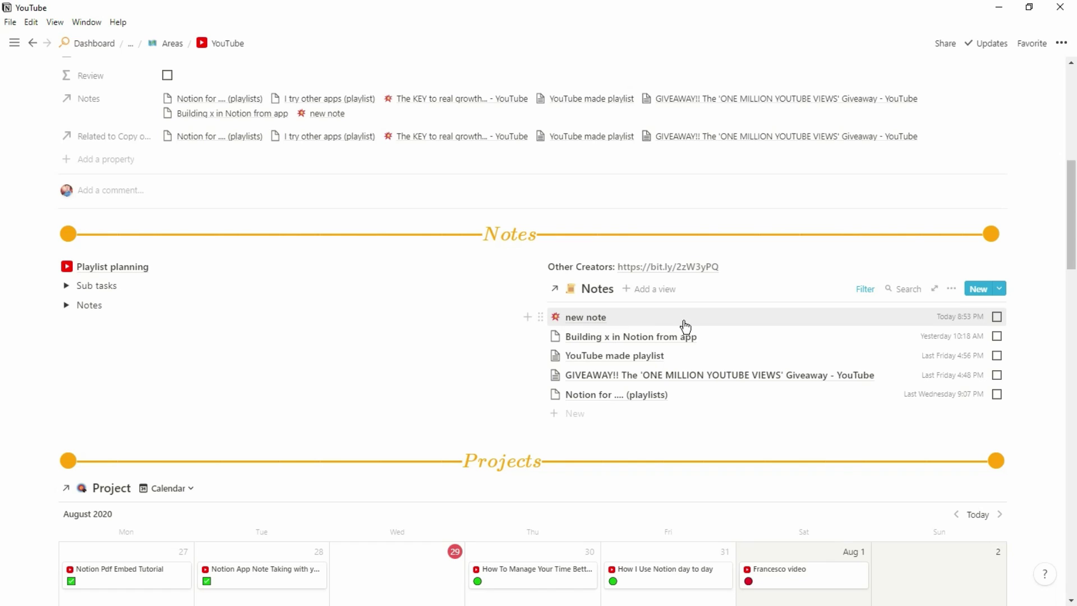
left_click(997, 317)
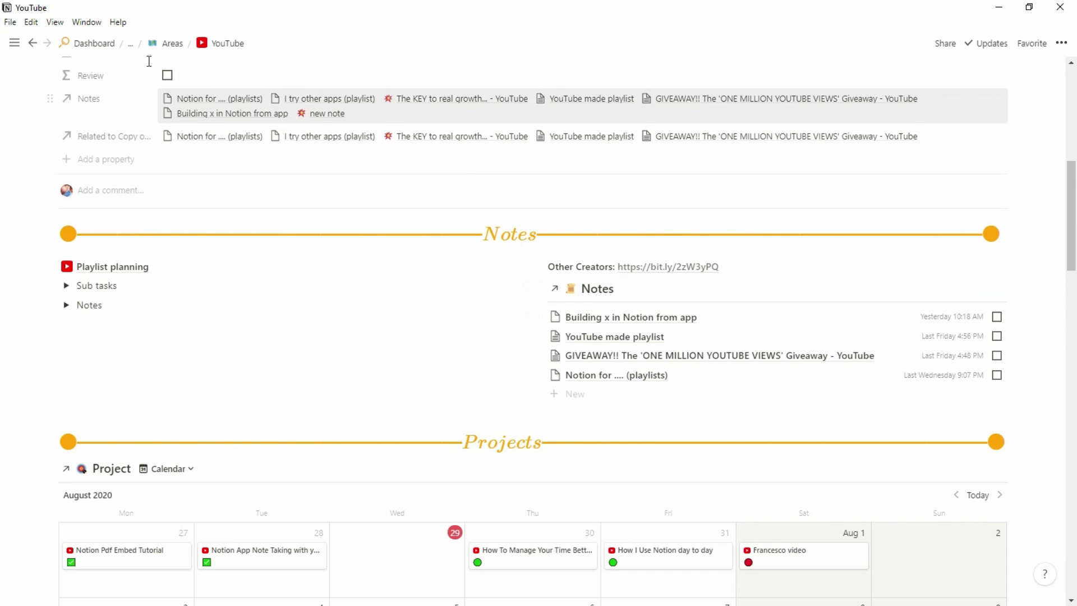
Find new note under Recently Processed in the Note-taking area and return to the Dashboard
left_click(101, 48)
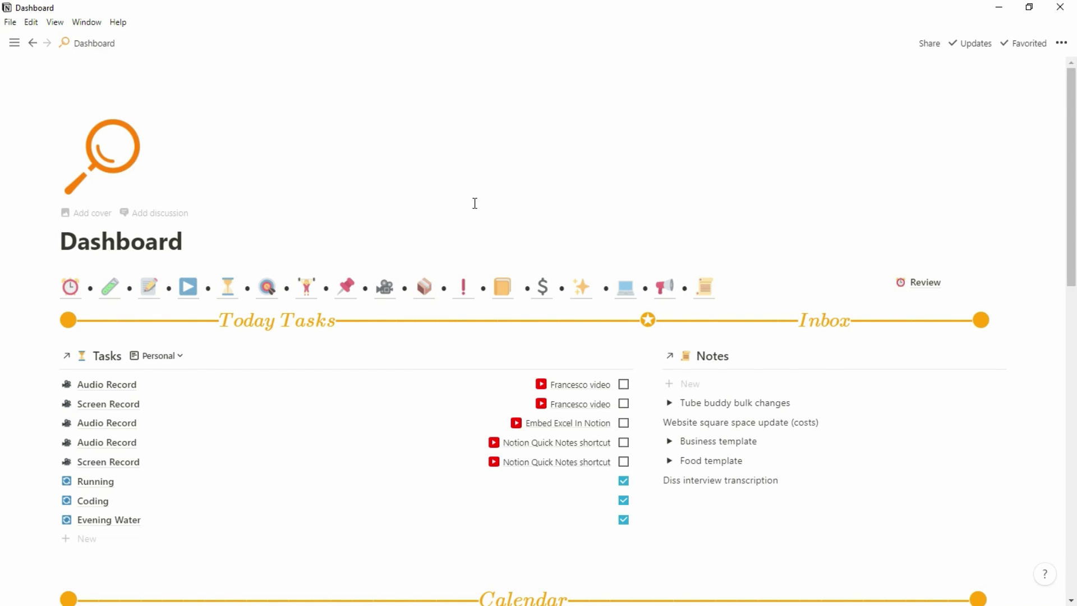
left_click(707, 290)
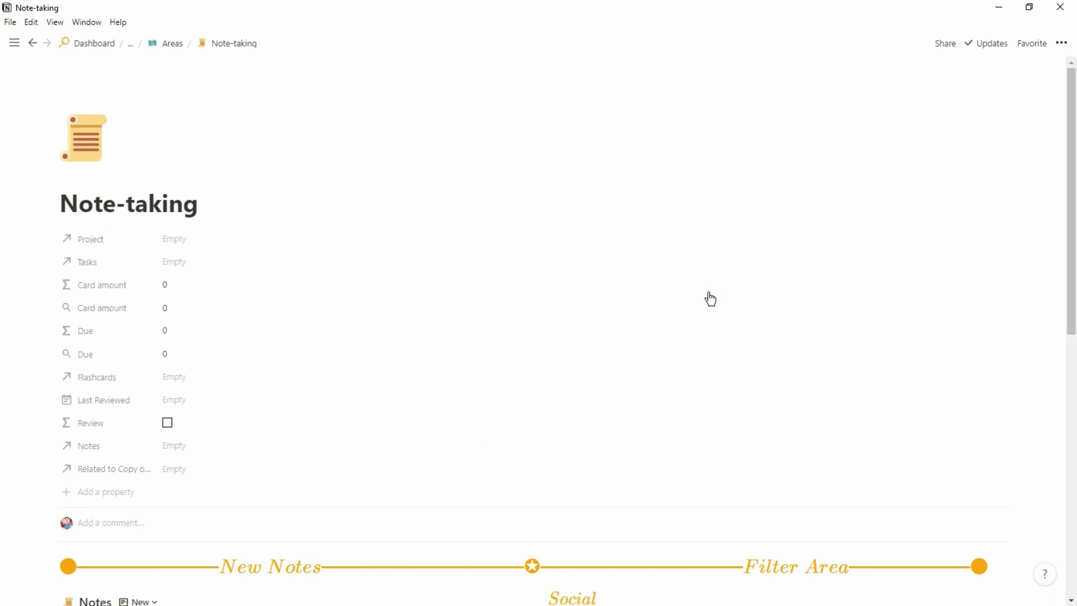
scroll(481, 469, "down", 5)
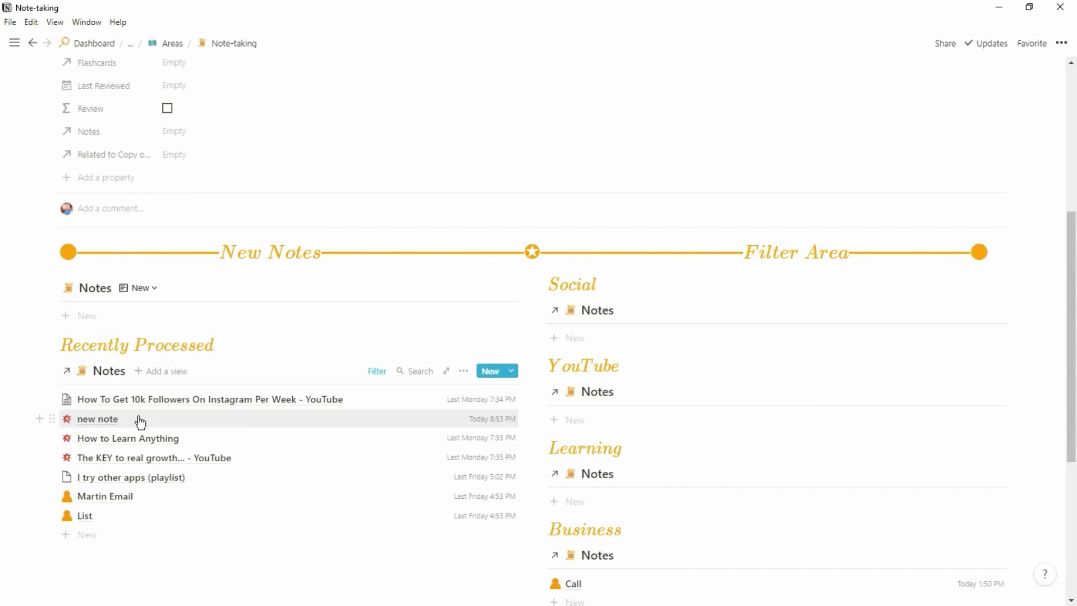
left_click(249, 420)
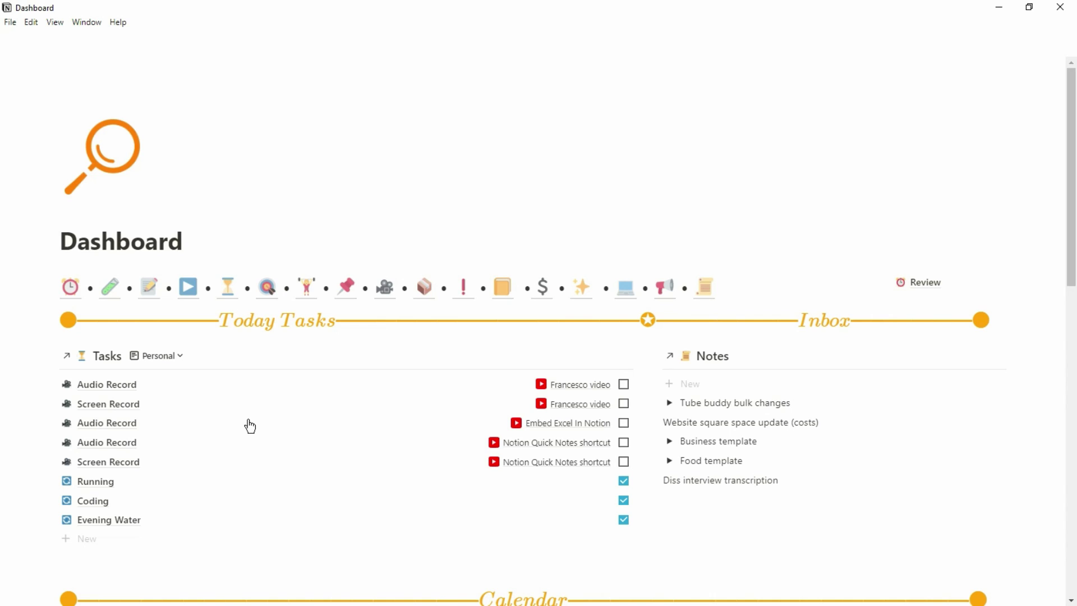
scroll(250, 427, "down", 1)
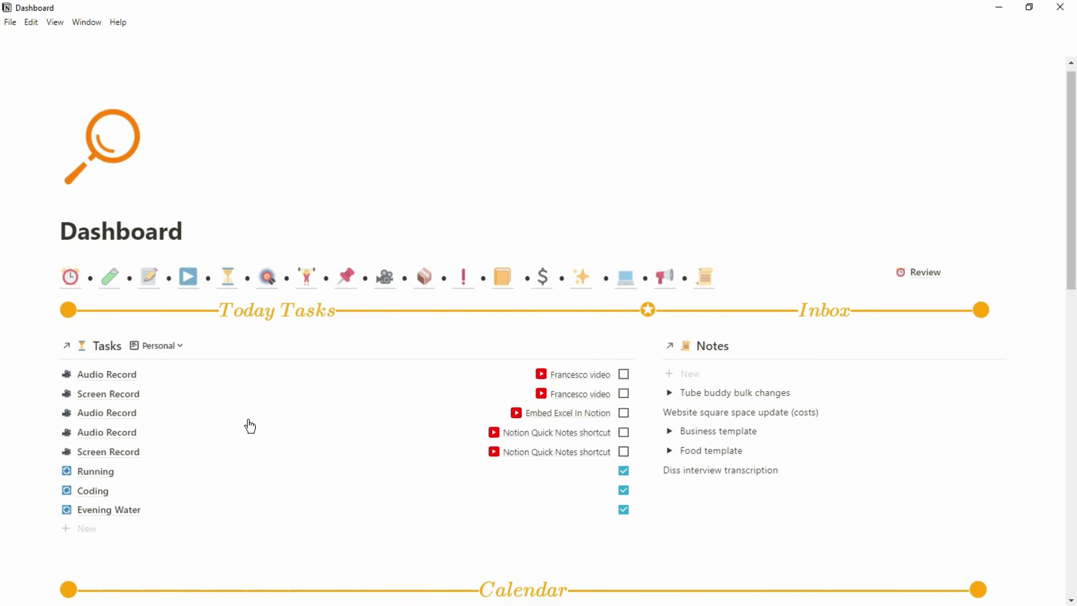